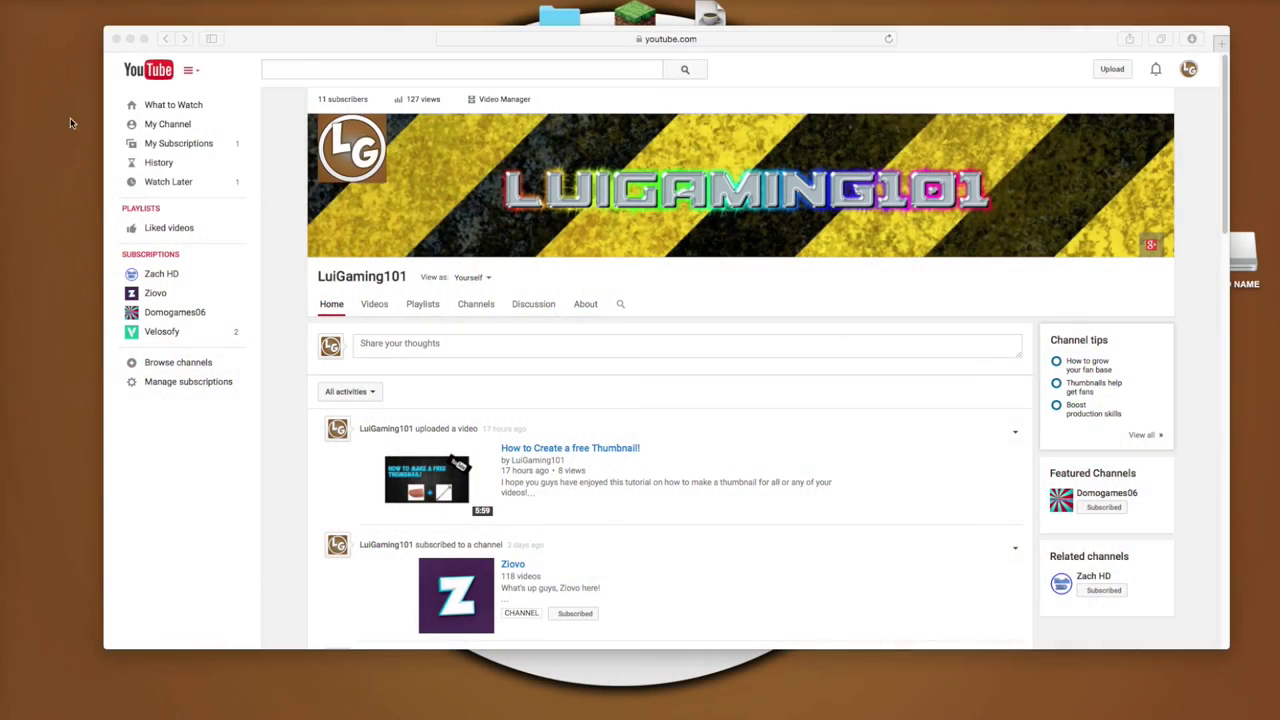
- Move the browser window aside to check the desktop's Blender icon, then restore it
drag(250, 42, 250, 4)
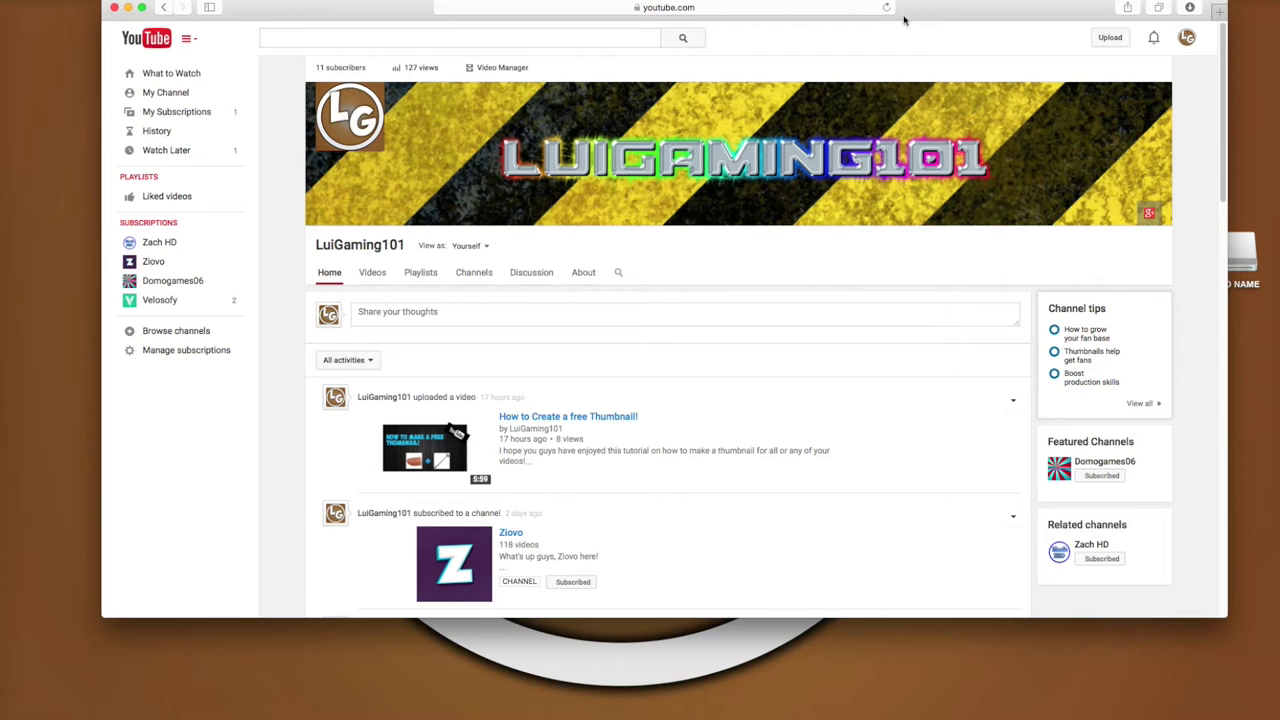
drag(944, 13, 958, 338)
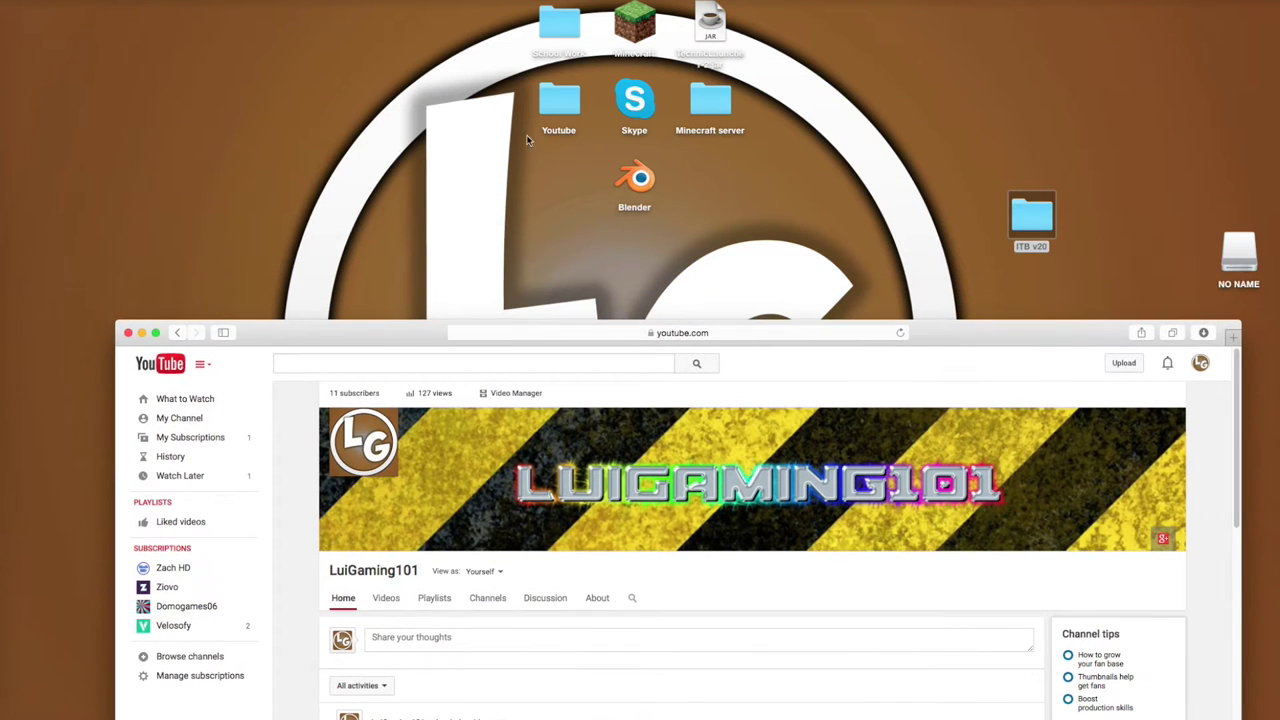
click(640, 210)
click(680, 178)
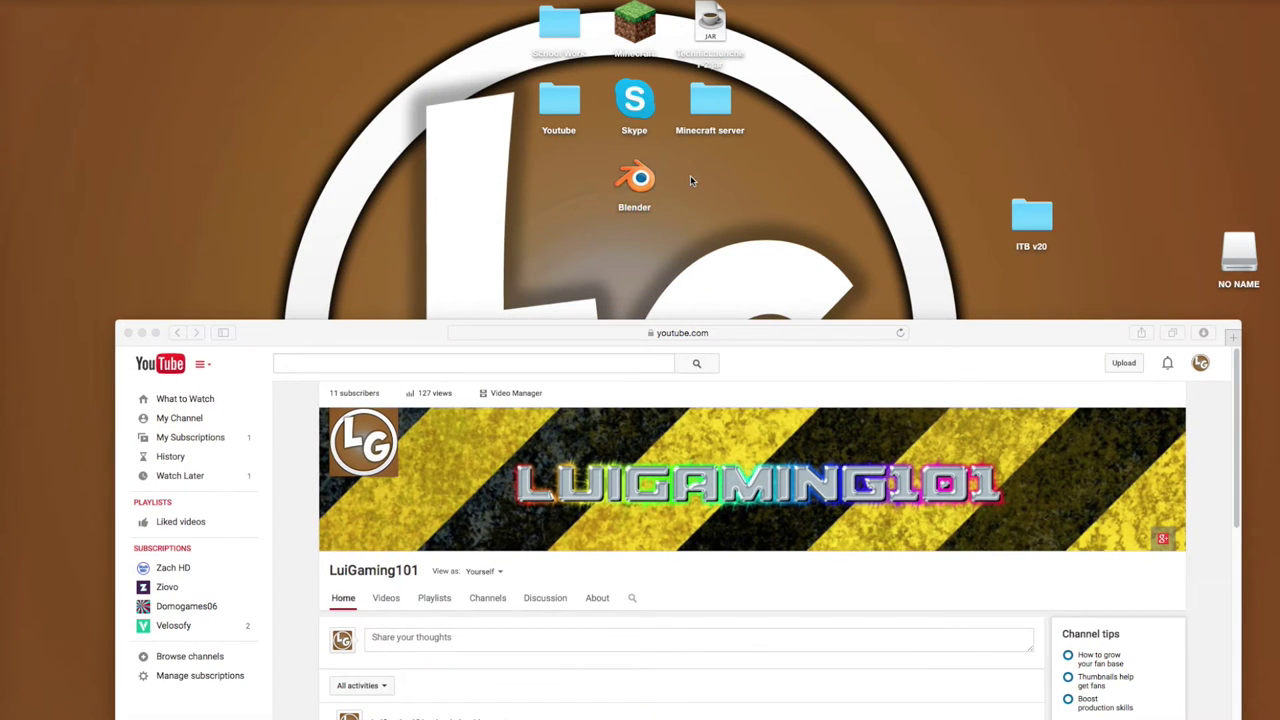
drag(955, 337, 926, 17)
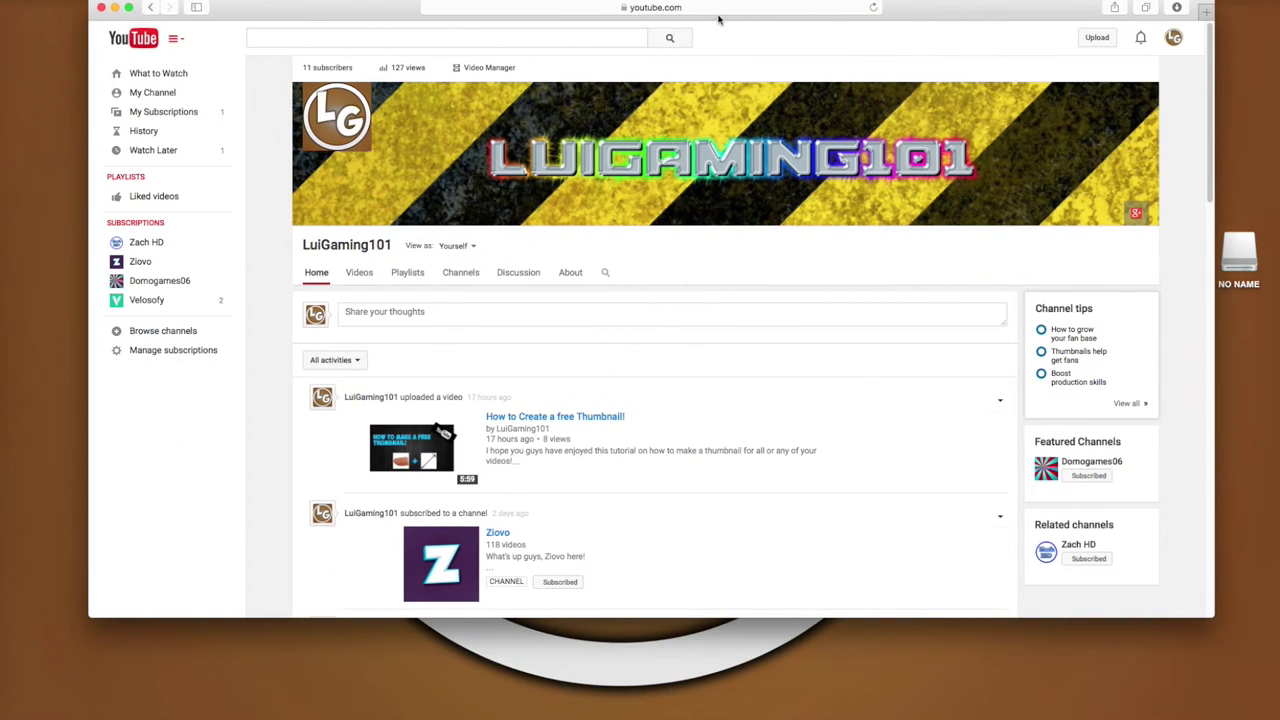
- Search YouTube for 'blender intro templates' and scroll through the results
click(371, 39)
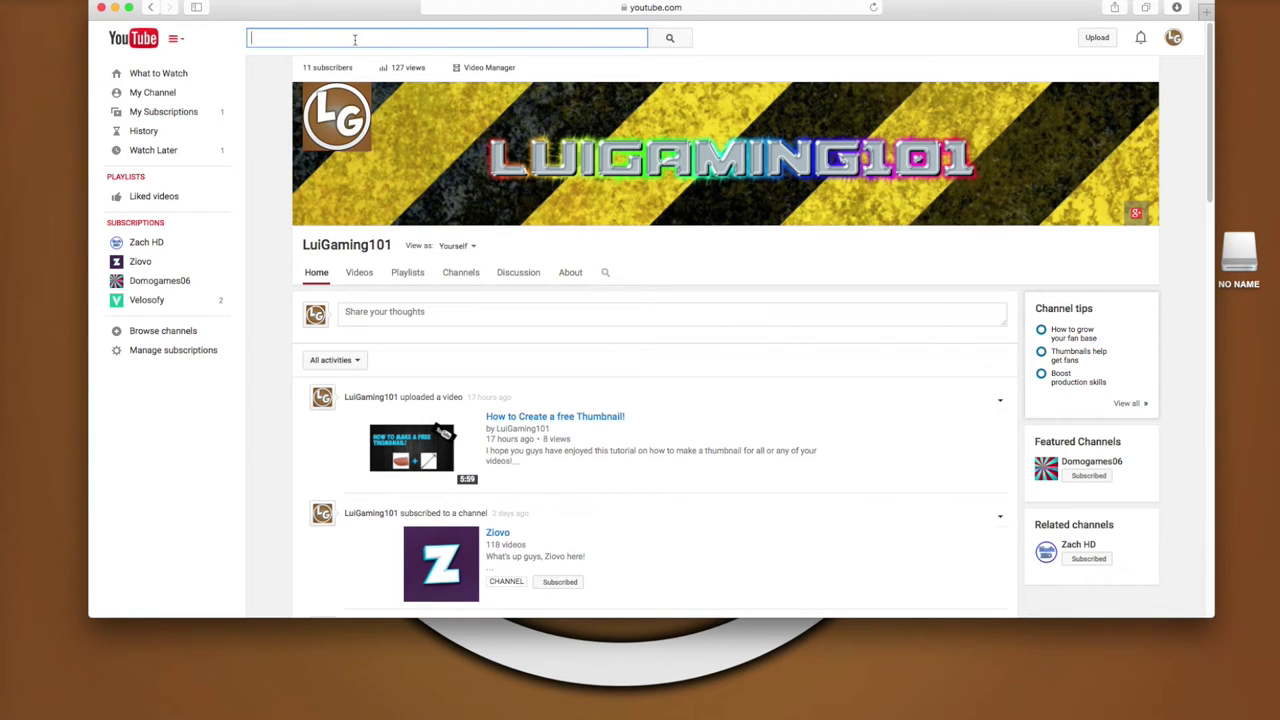
text(blendr)
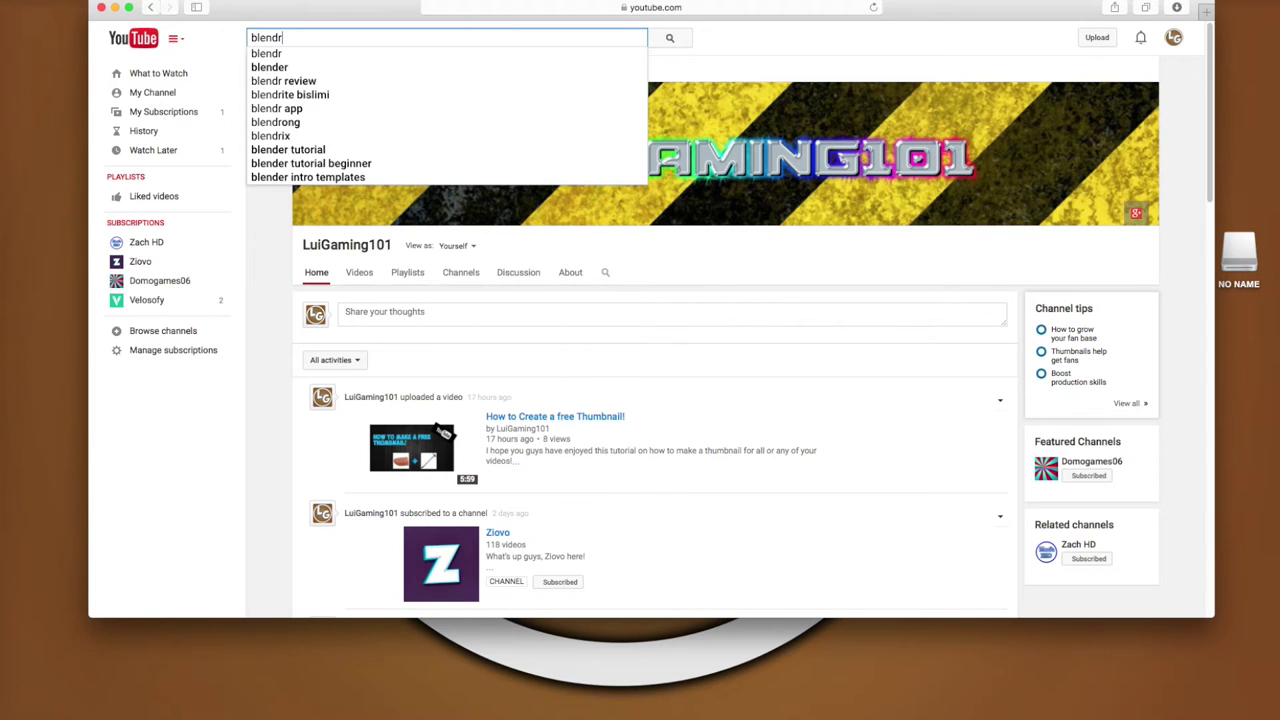
key(BackSpace)
text(er i)
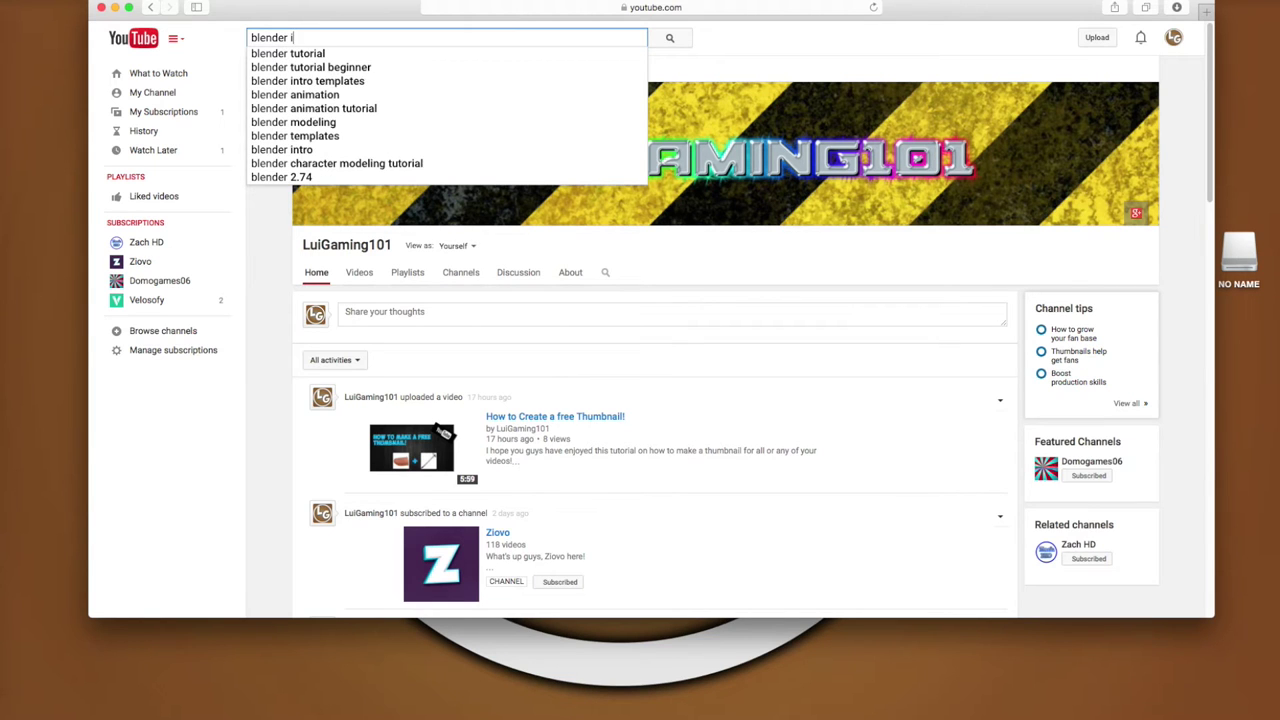
text(ntro temp)
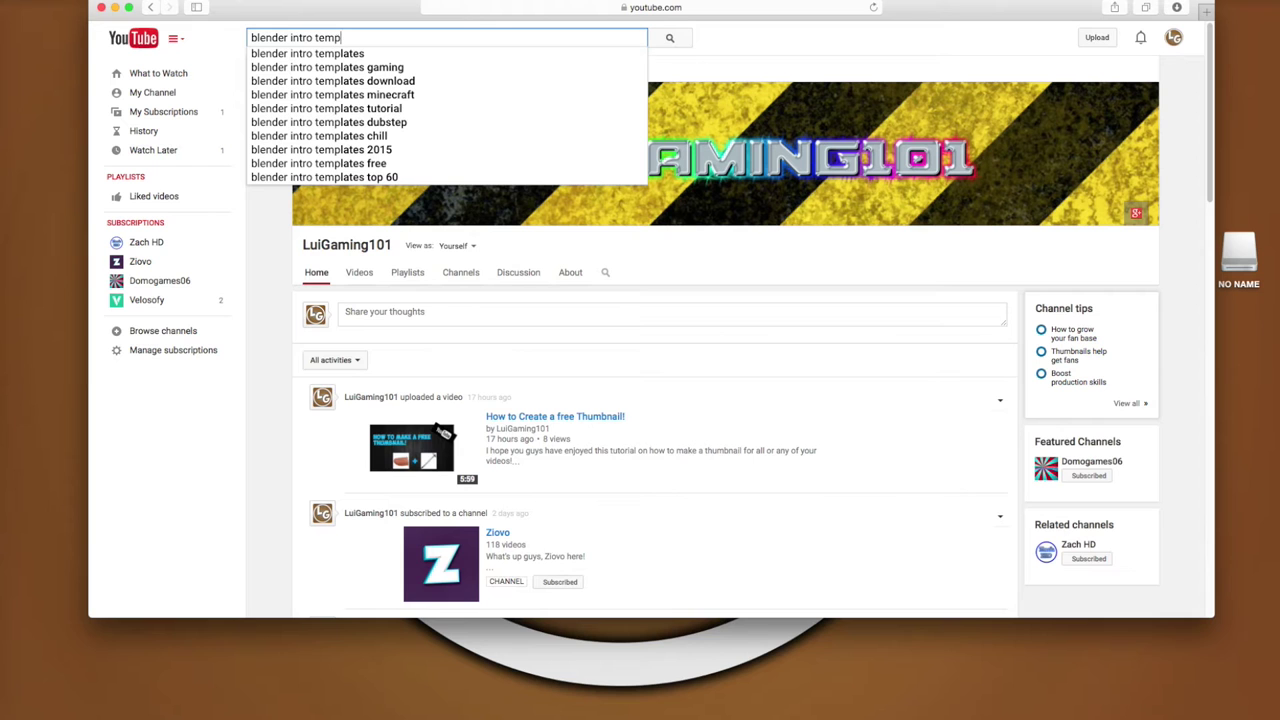
text(lates)
key(Return)
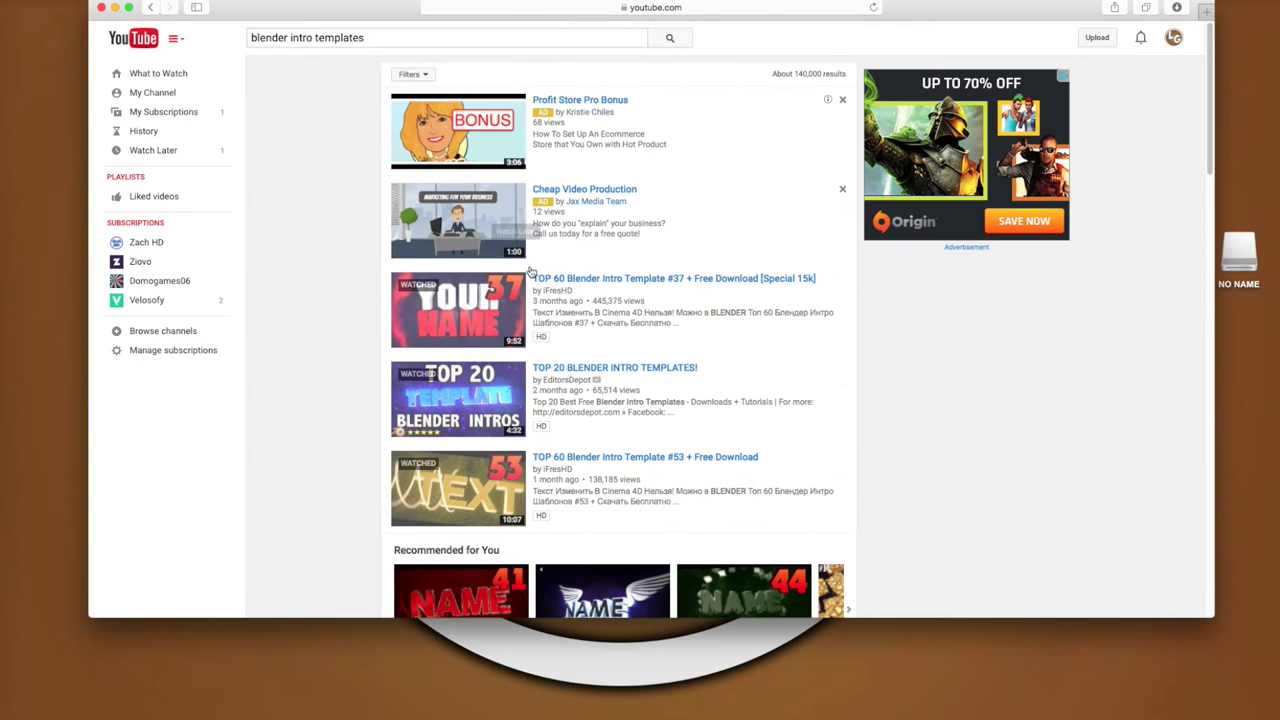
scroll(463, 258, down, 2)
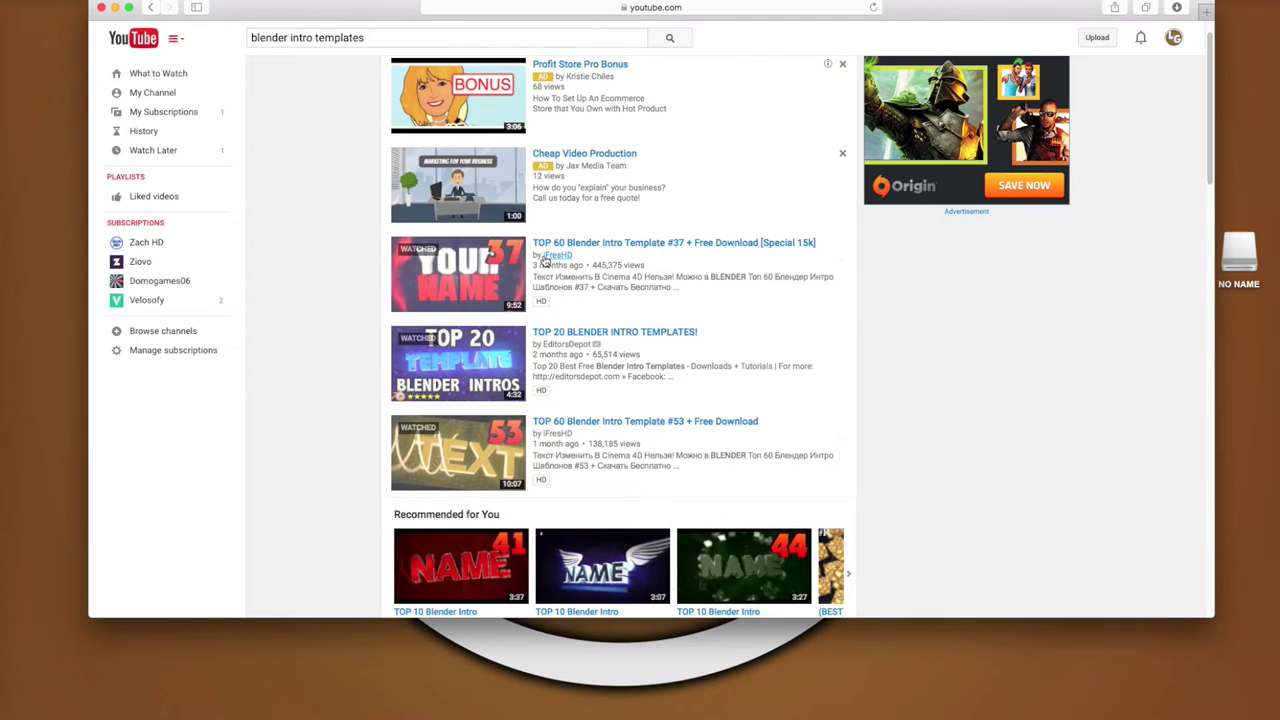
mouse_move(557, 260)
- Open the TOP 60 Blender Intro Template #37 video and expand its description
click(450, 268)
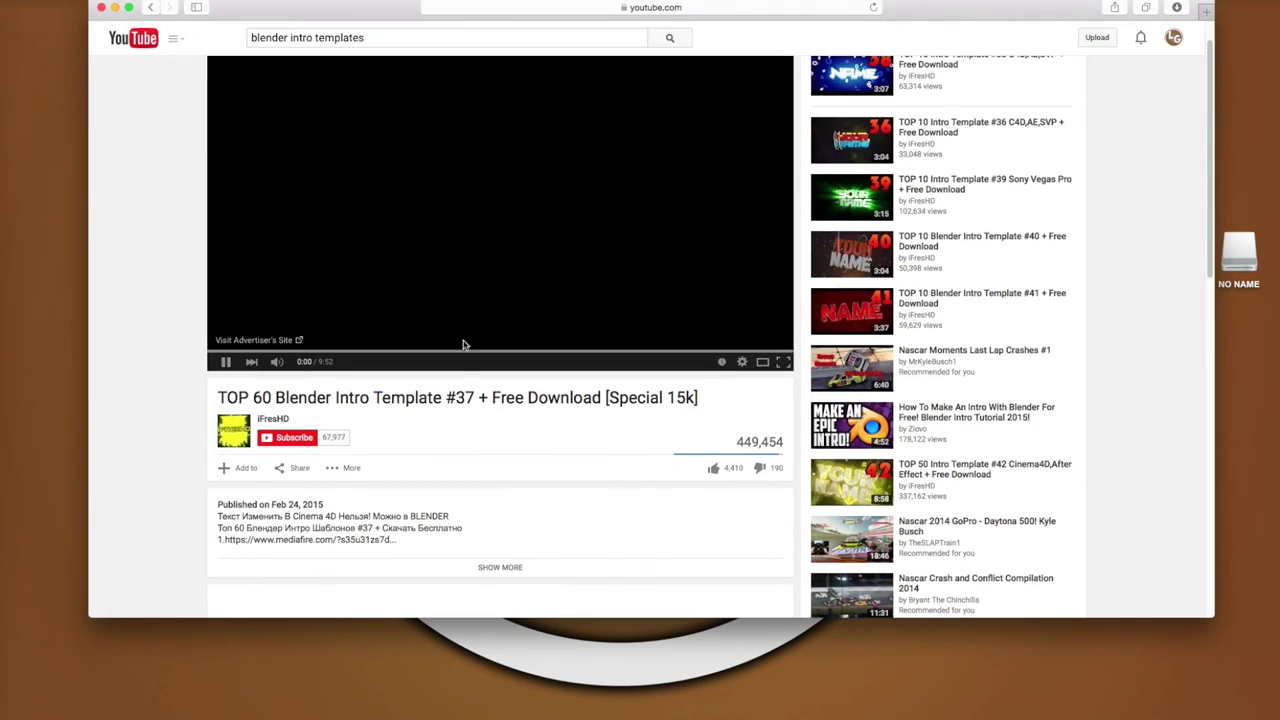
click(453, 573)
scroll(423, 491, down, 15)
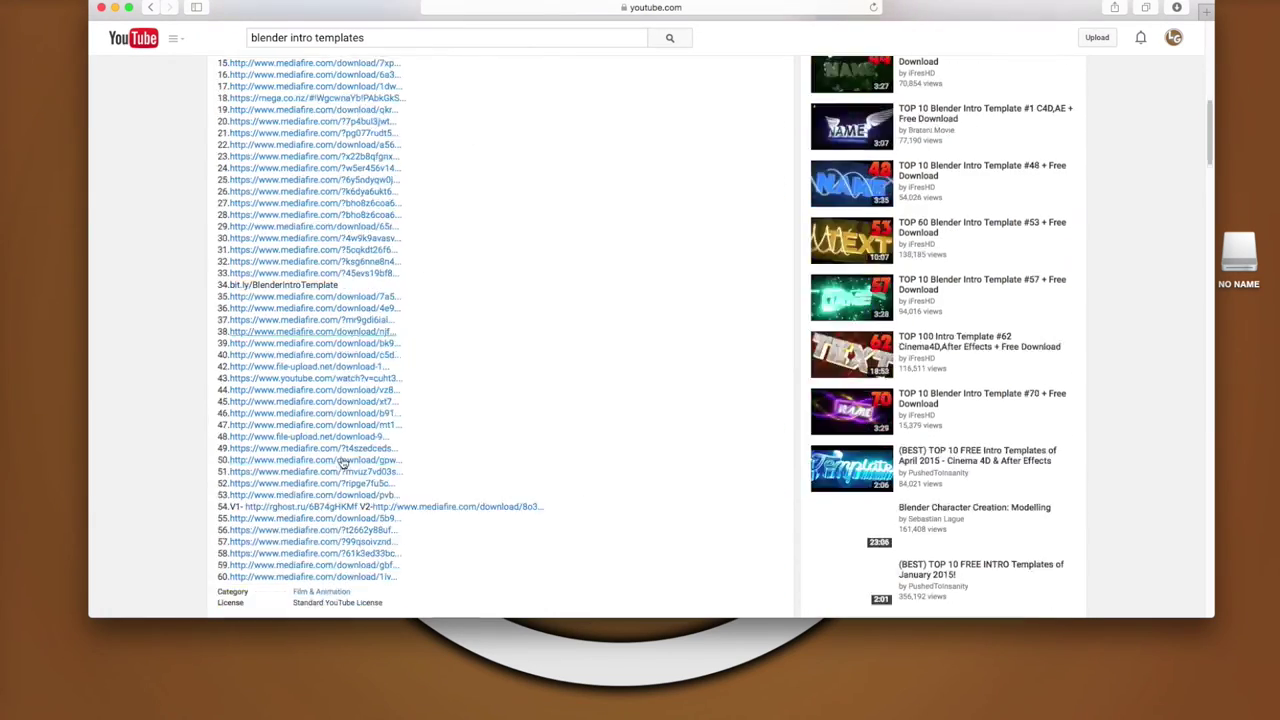
scroll(340, 461, up, 15)
- Pause the ad and scroll through the 60 numbered template download links
click(337, 287)
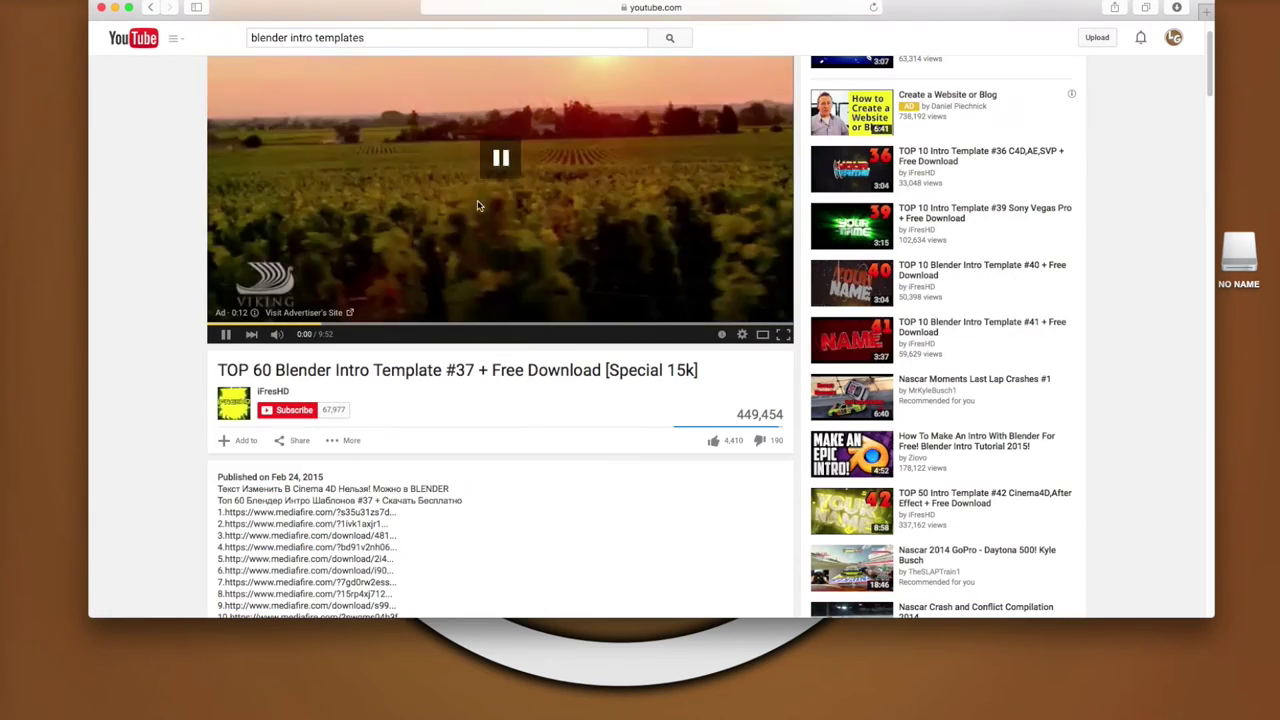
scroll(337, 290, down, 10)
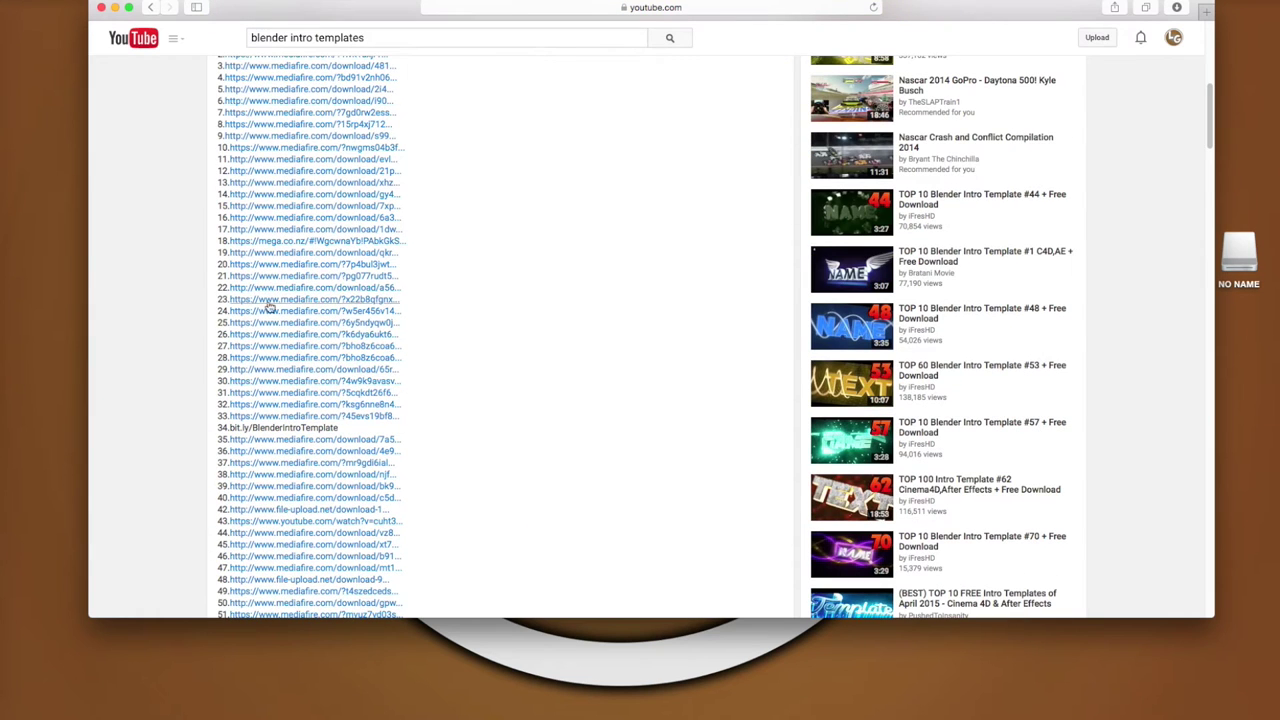
scroll(312, 310, up, 1)
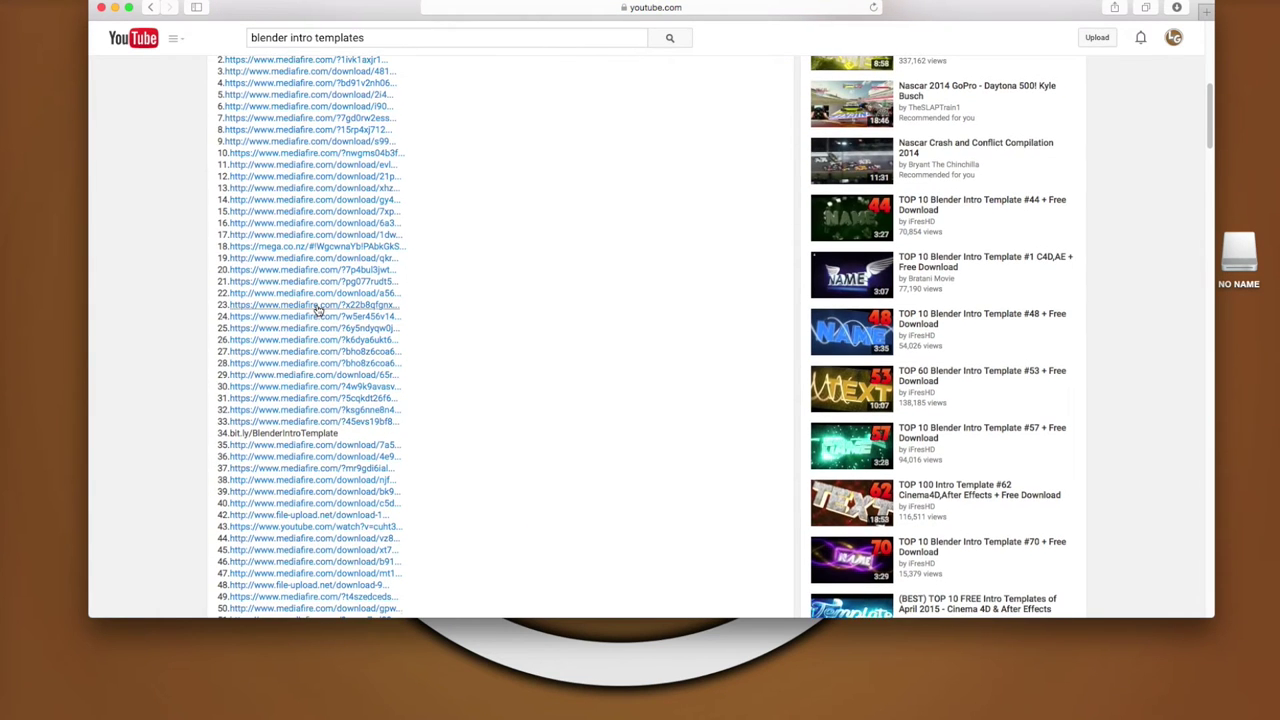
scroll(316, 310, up, 10)
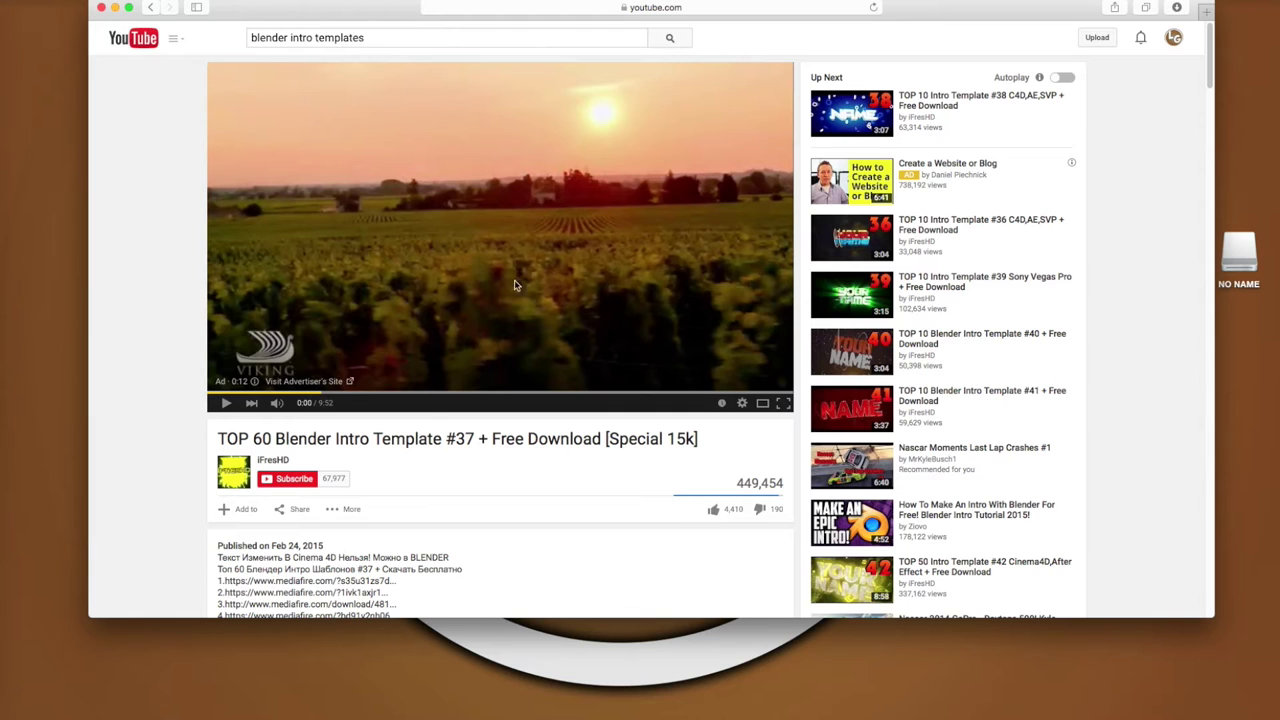
scroll(480, 246, down, 1)
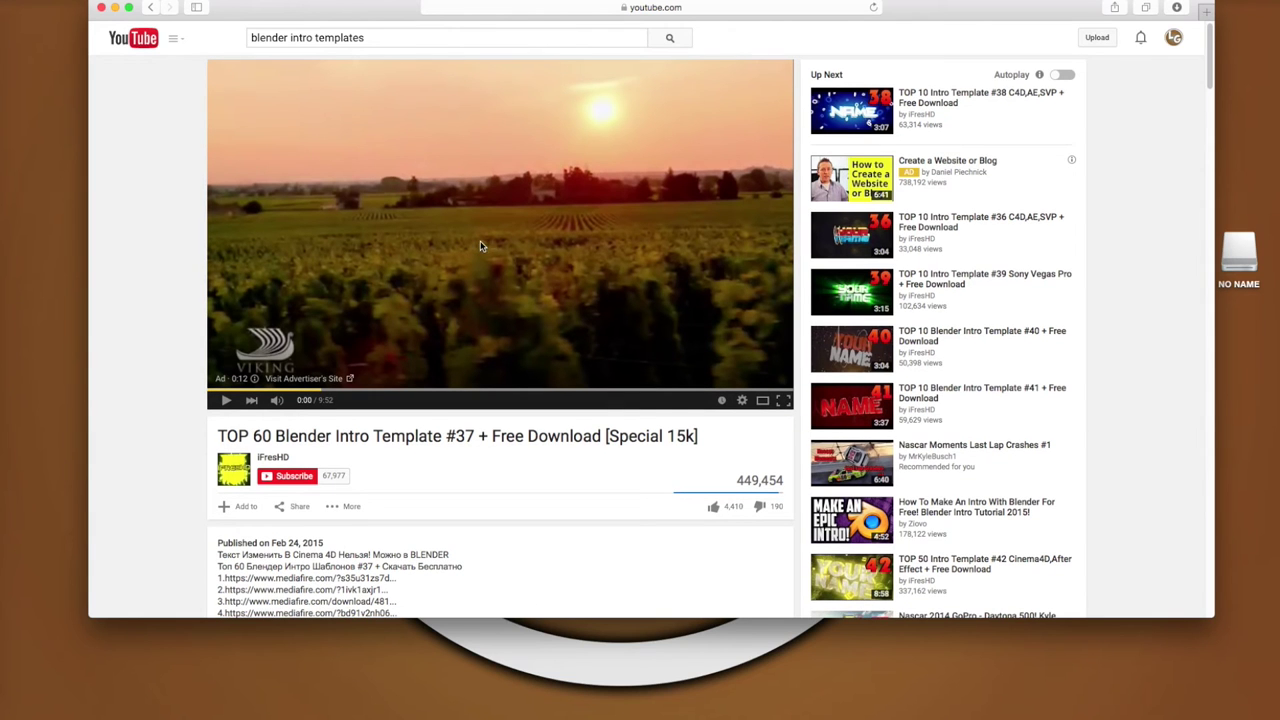
- Close the browser and open the ITB v20 desktop folder, looking into SoundFX and Overlays
click(100, 8)
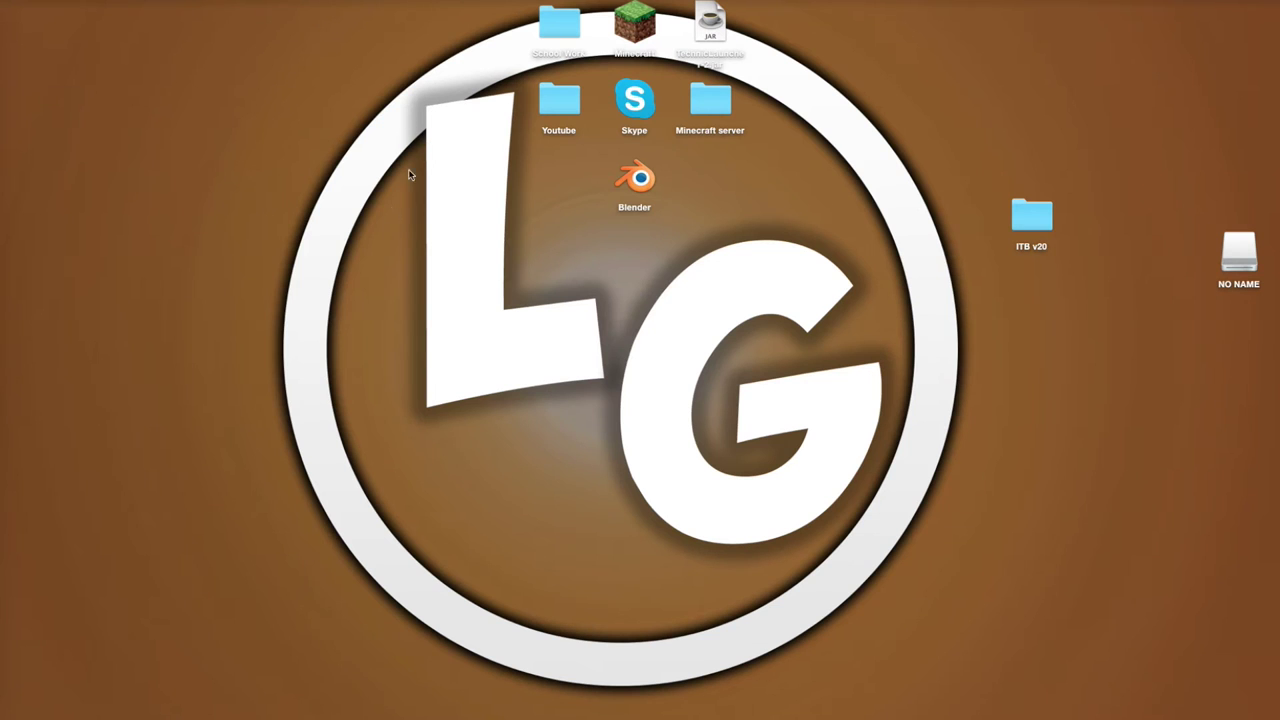
drag(1025, 225, 1085, 127)
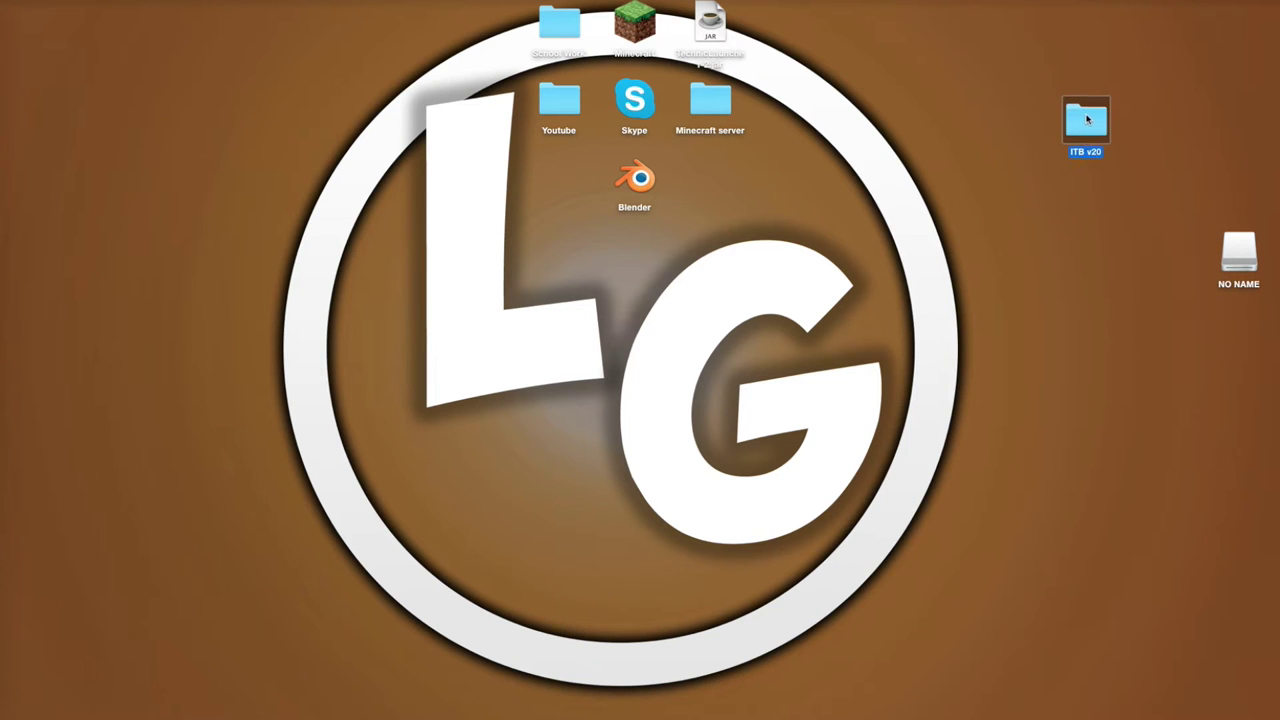
double_click(1086, 118)
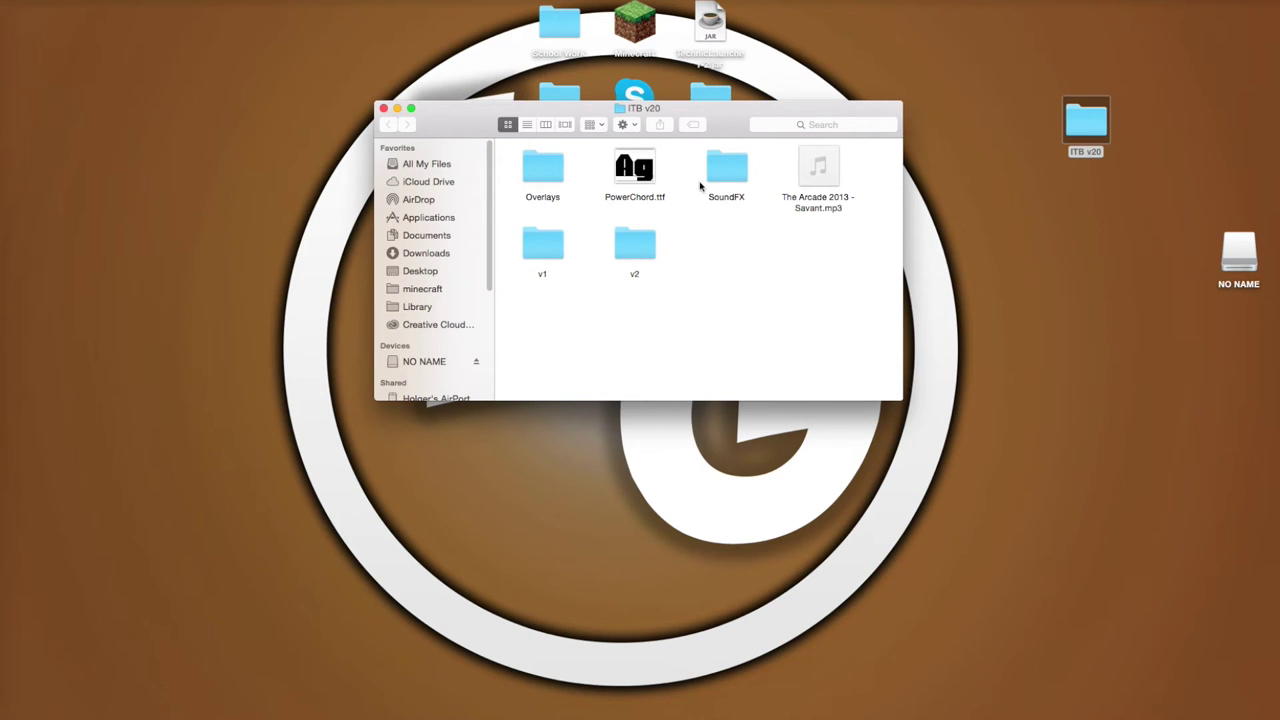
double_click(728, 170)
click(386, 122)
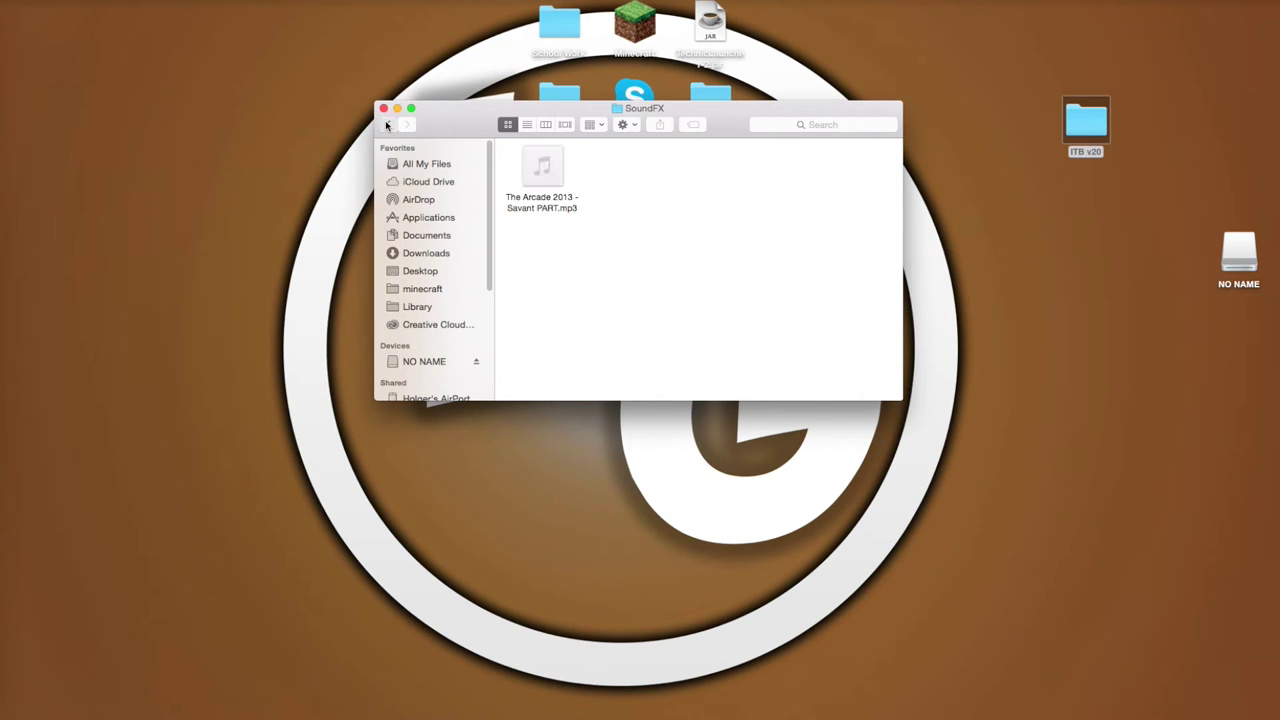
double_click(530, 168)
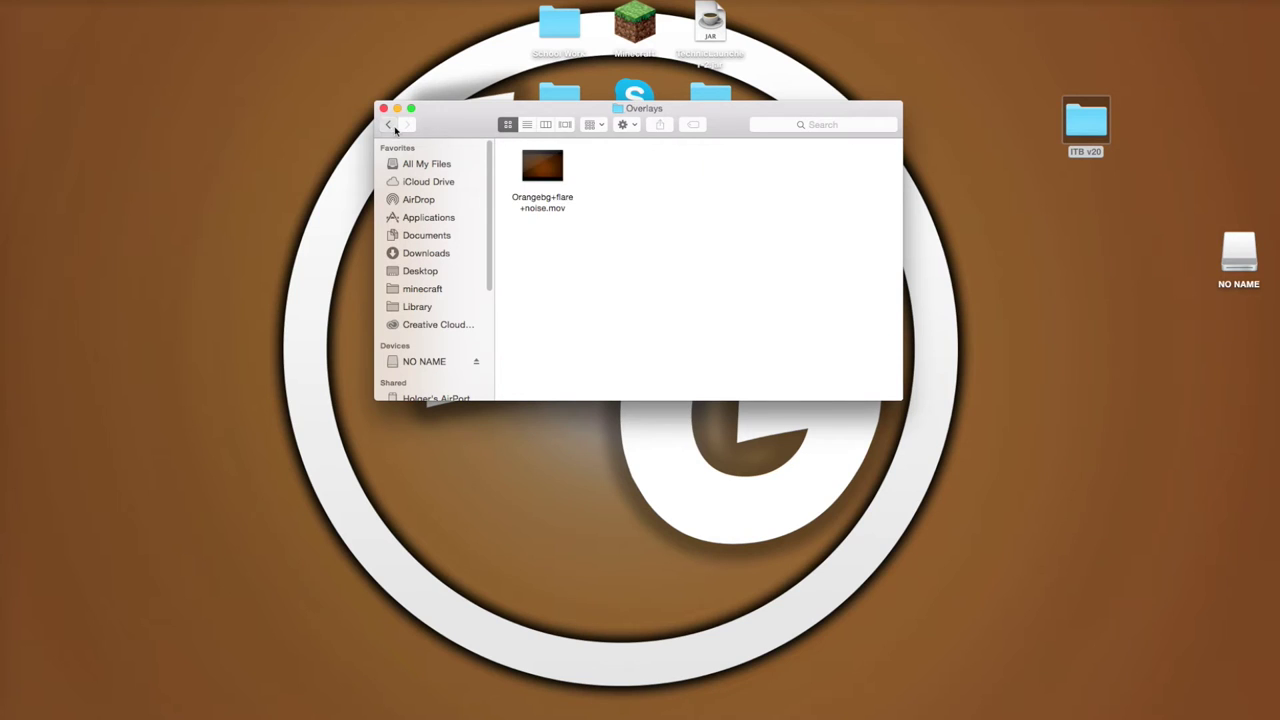
click(388, 124)
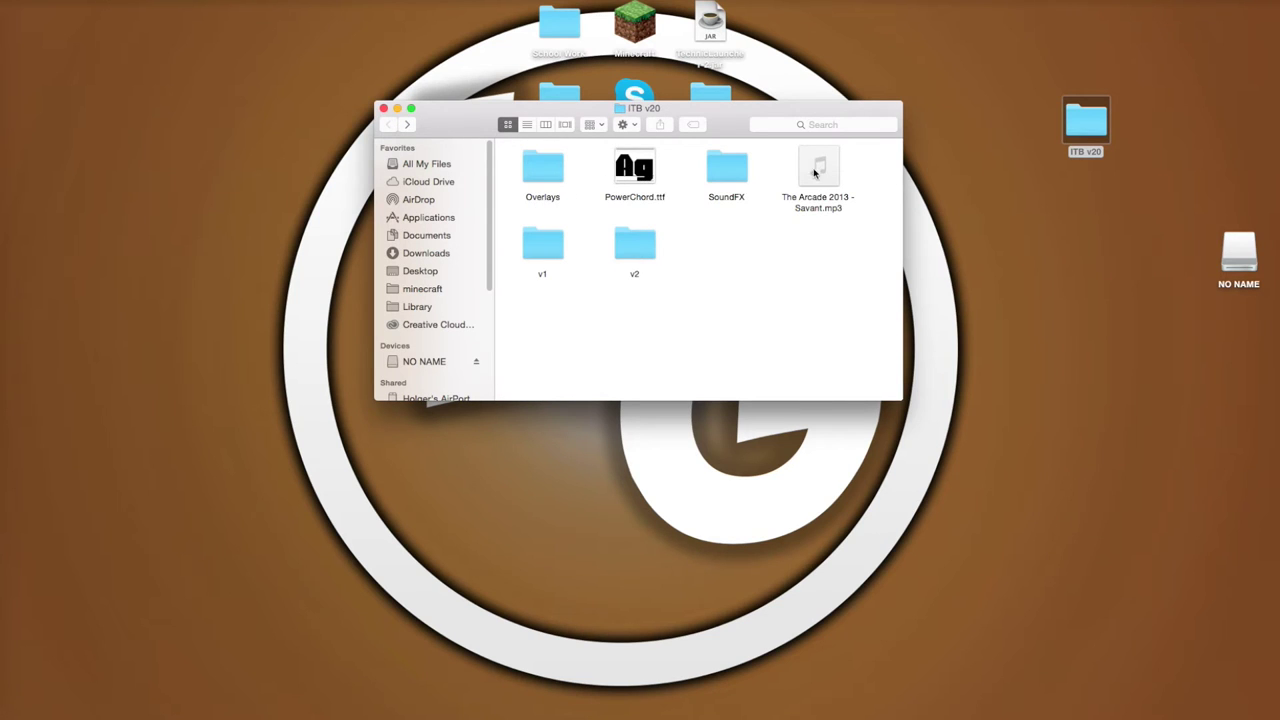
- Open the v1 folder and select the ITB v20.blend template file
click(545, 258)
double_click(545, 258)
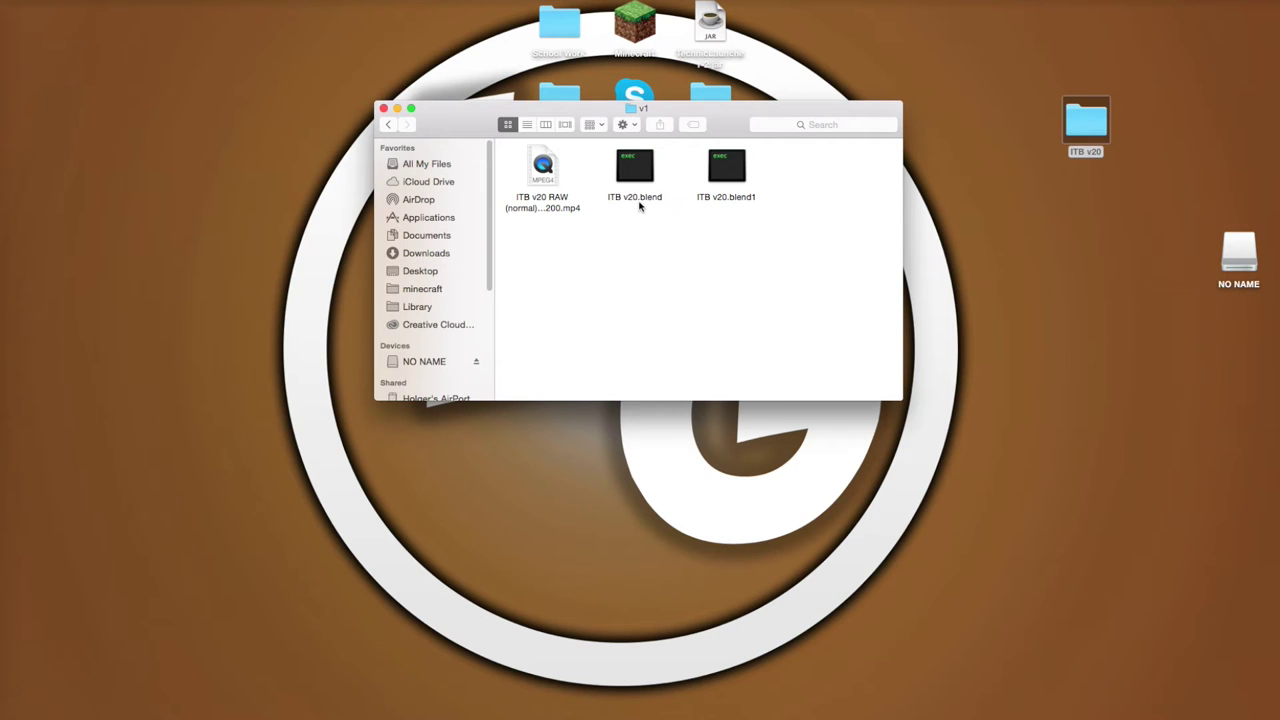
click(610, 200)
super+click(702, 197)
click(725, 218)
click(645, 183)
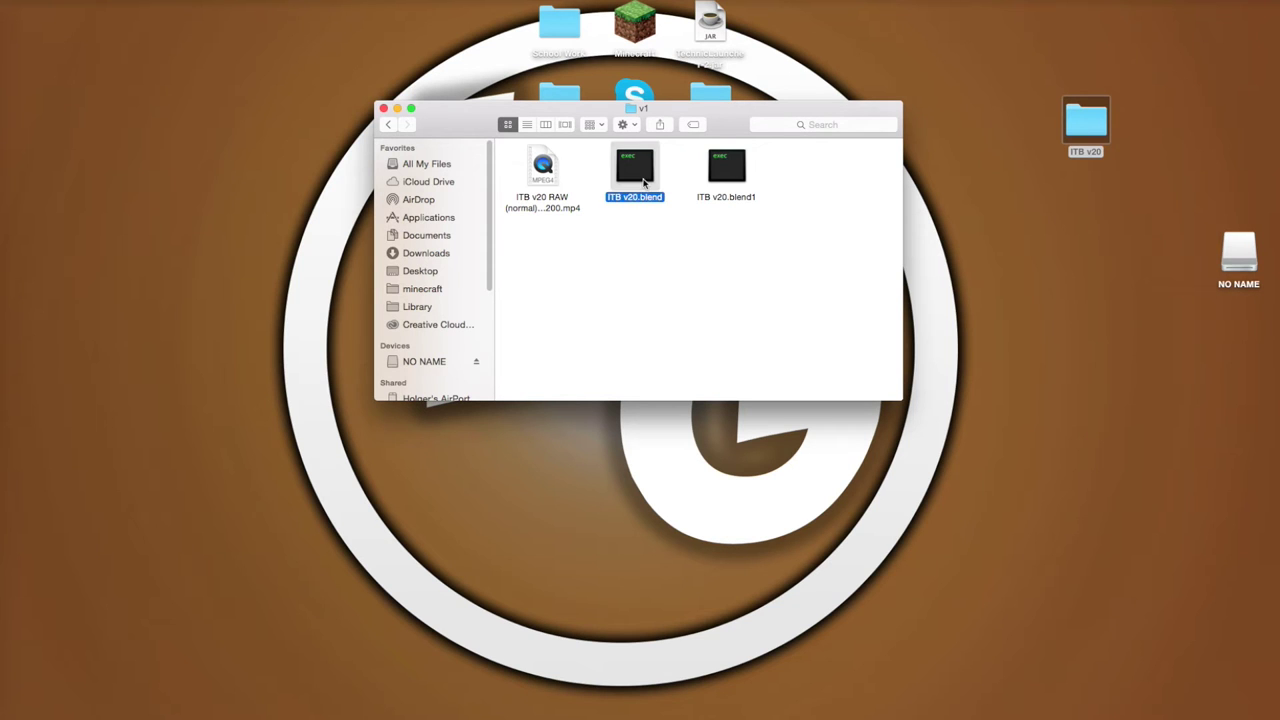
double_click(645, 183)
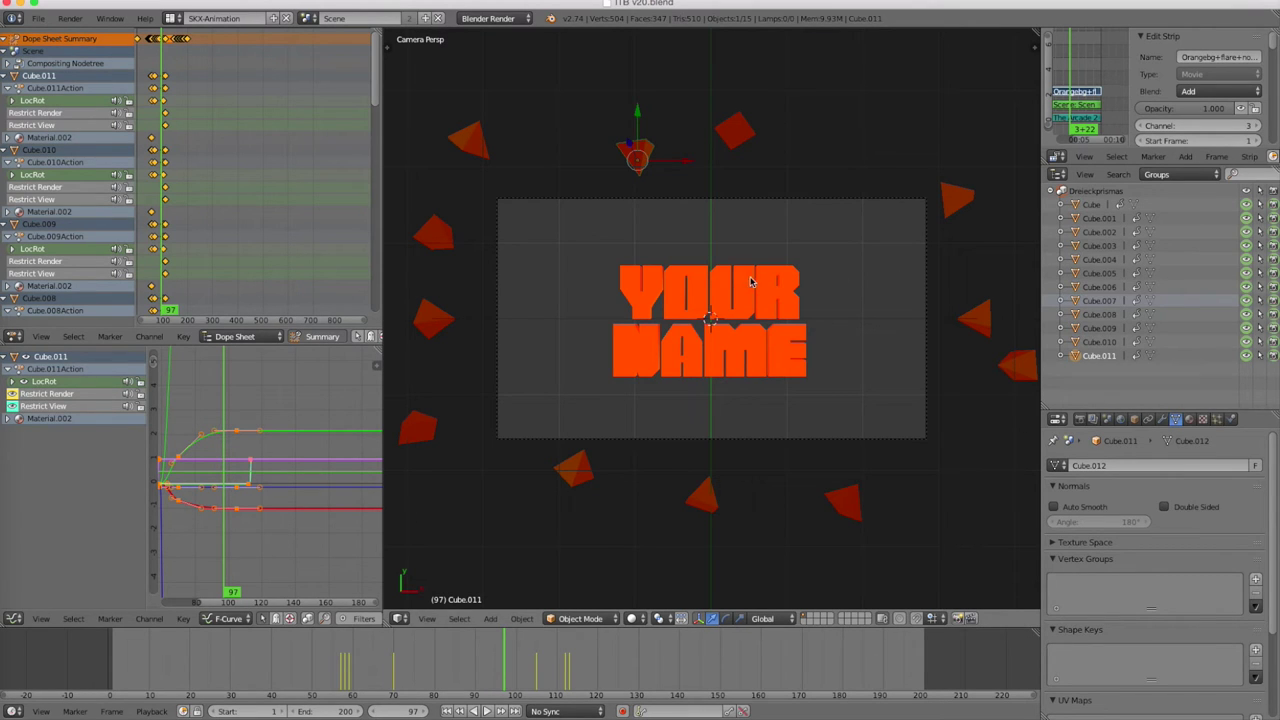
scroll(726, 289, up, 5)
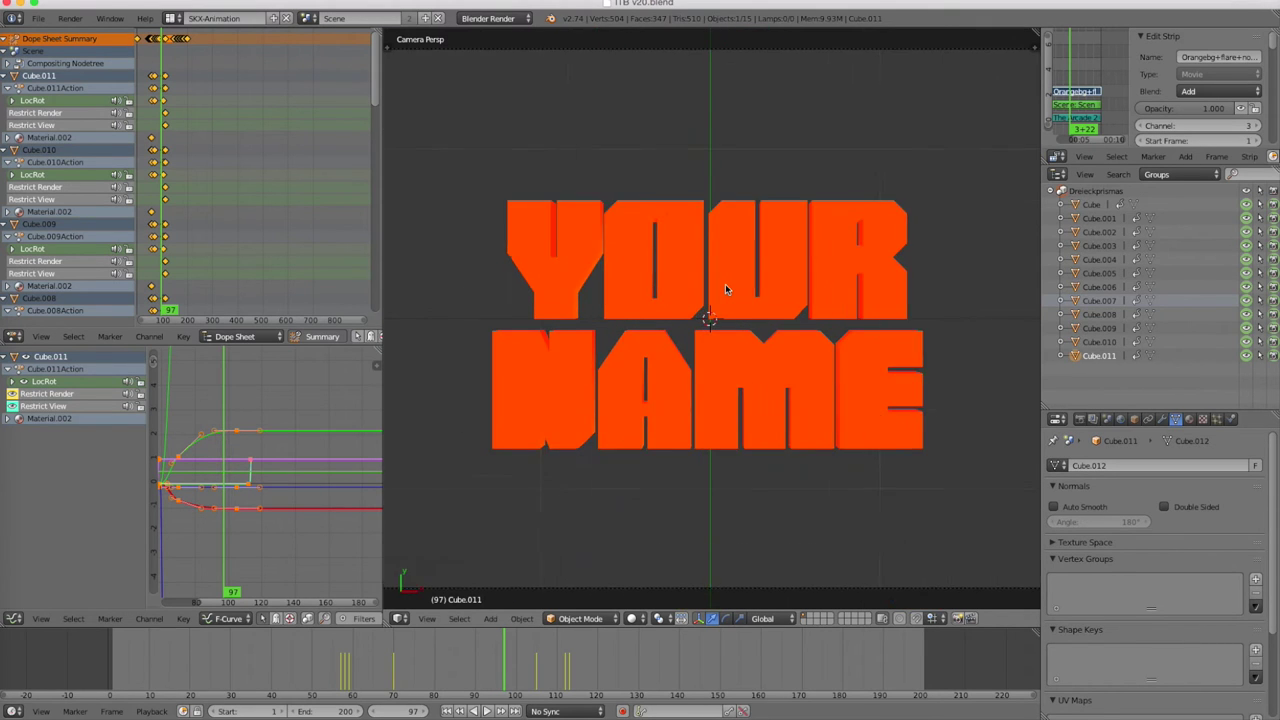
scroll(726, 289, down, 2)
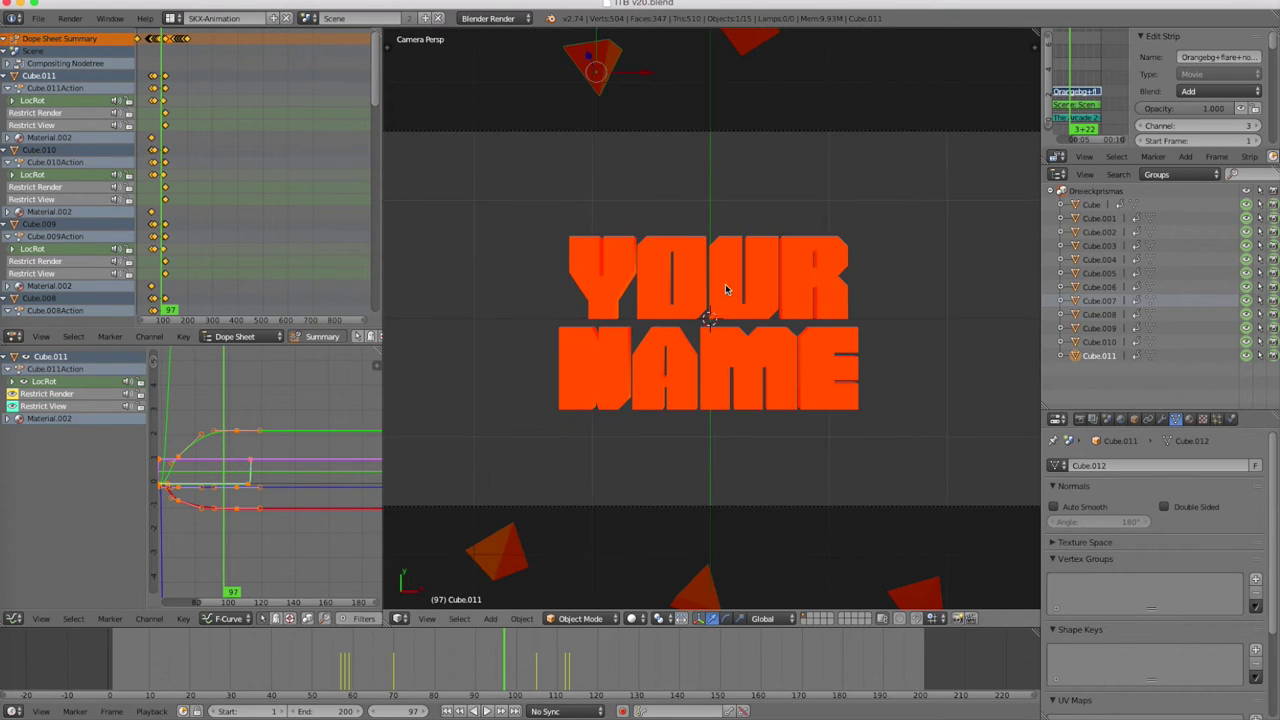
- Replace the top text line YOUR with 'Lui'
right_click(607, 283)
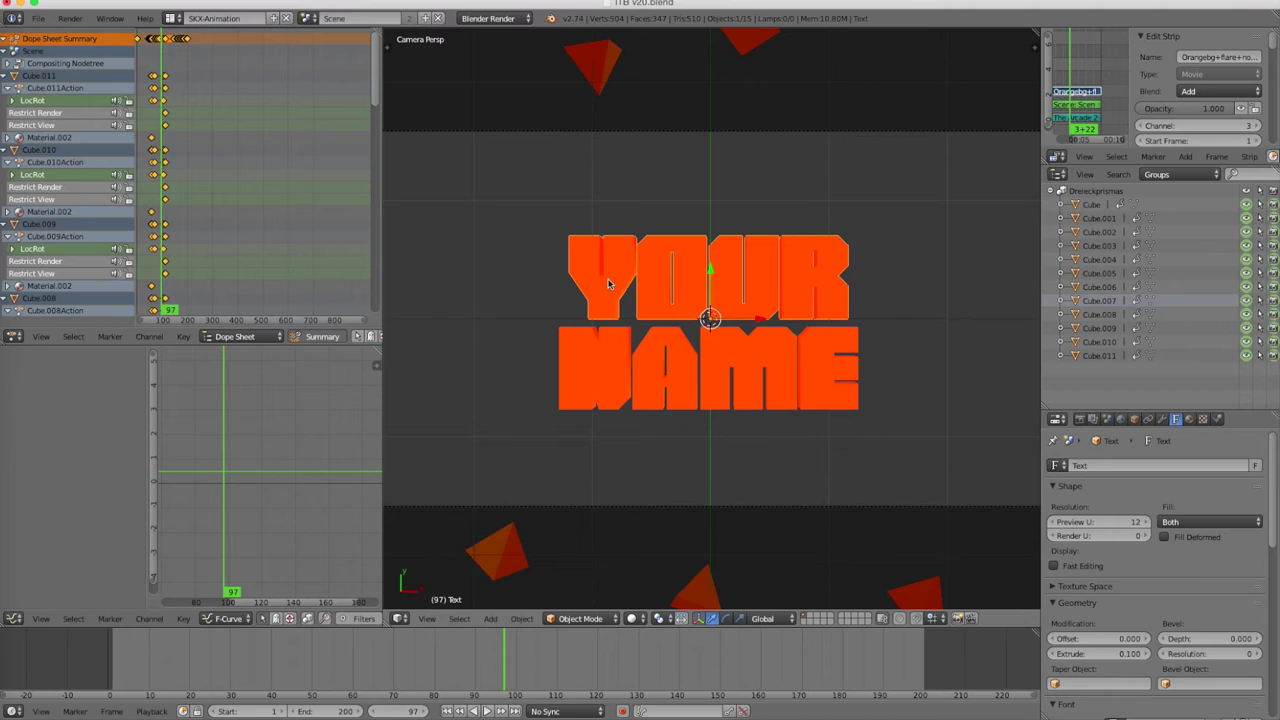
key(Tab)
key(BackSpace)
key(BackSpace)
key(BackSpace)
key(BackSpace)
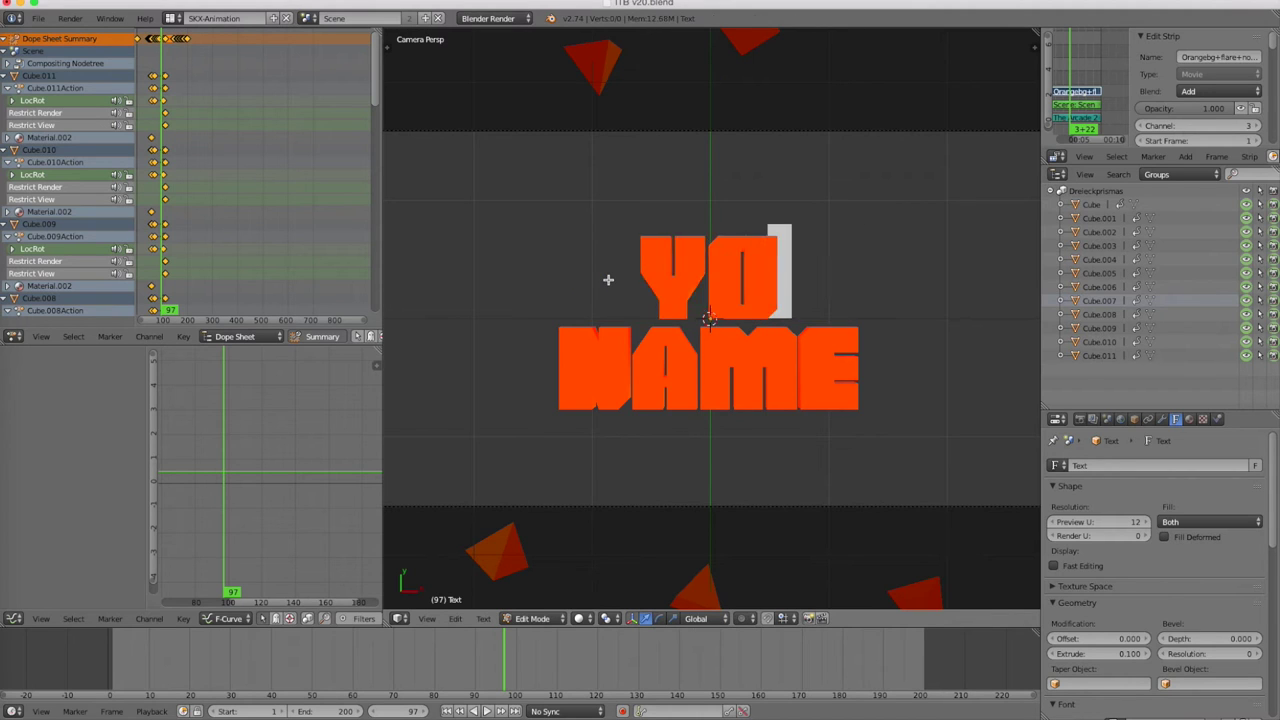
text(Lui)
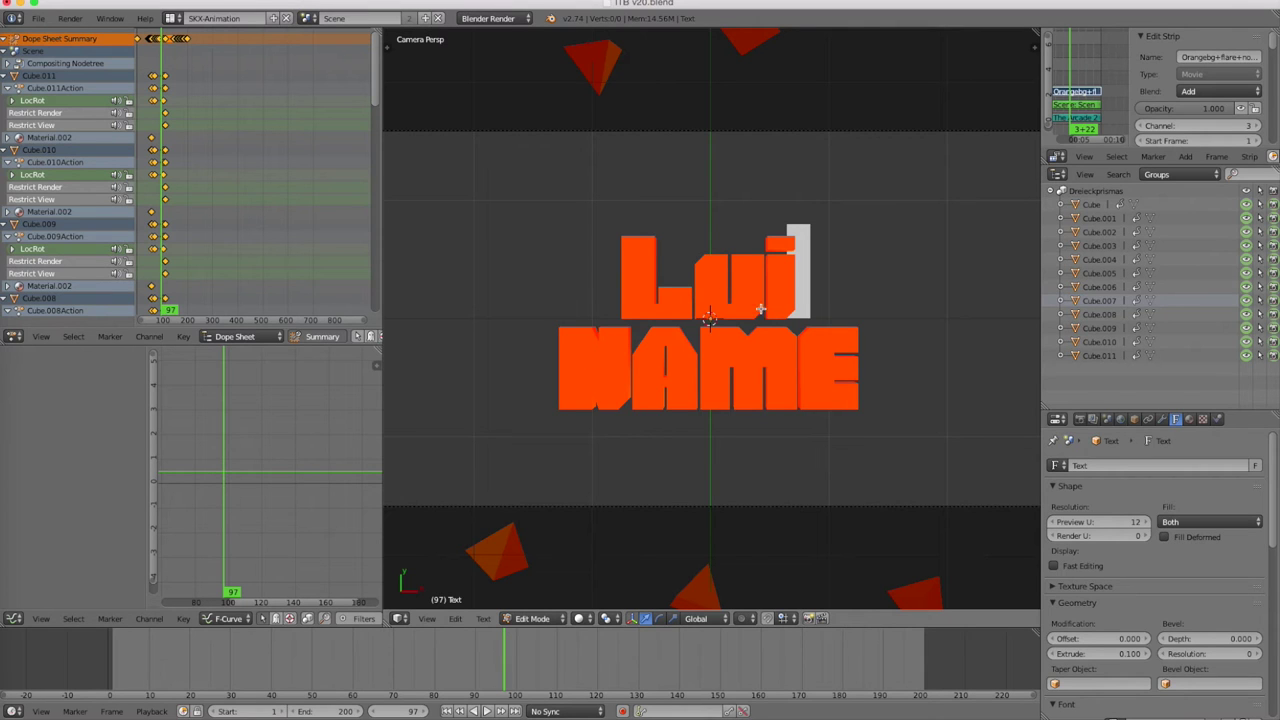
key(Tab)
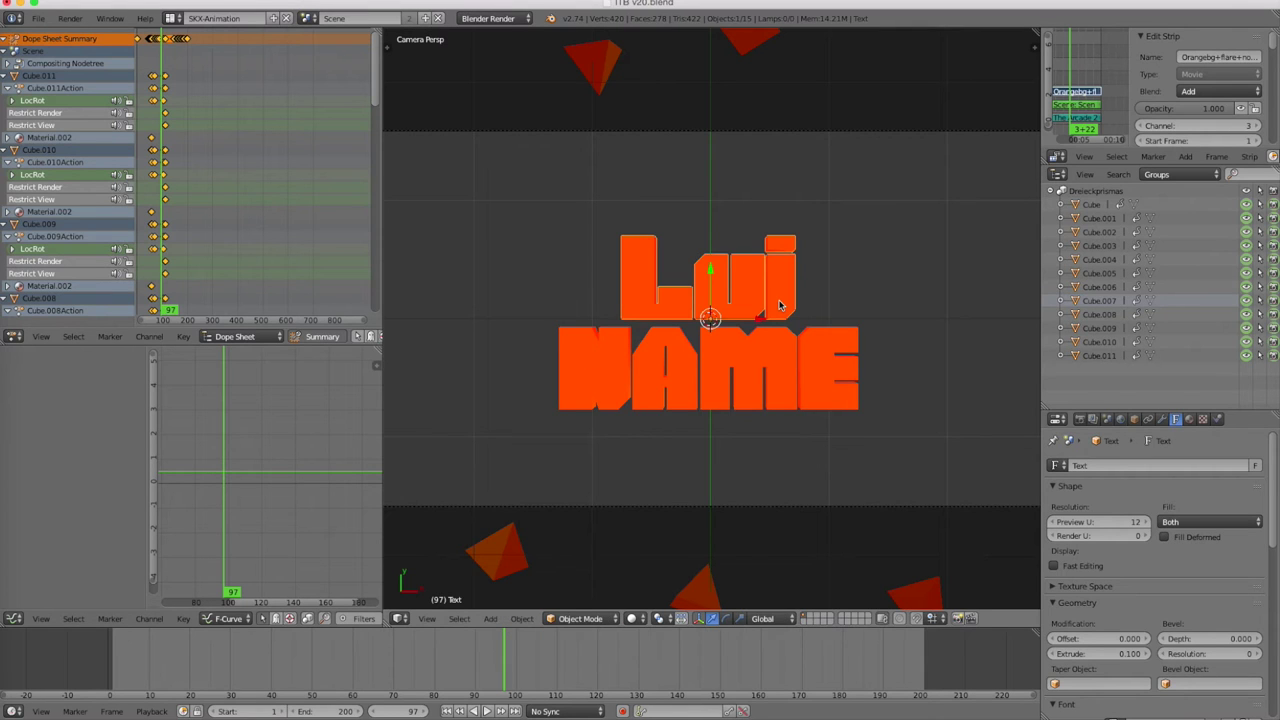
- Replace the NAME text line with 'Gaming101'
right_click(601, 385)
key(Tab)
key(BackSpace)
key(BackSpace)
key(BackSpace)
key(BackSpace)
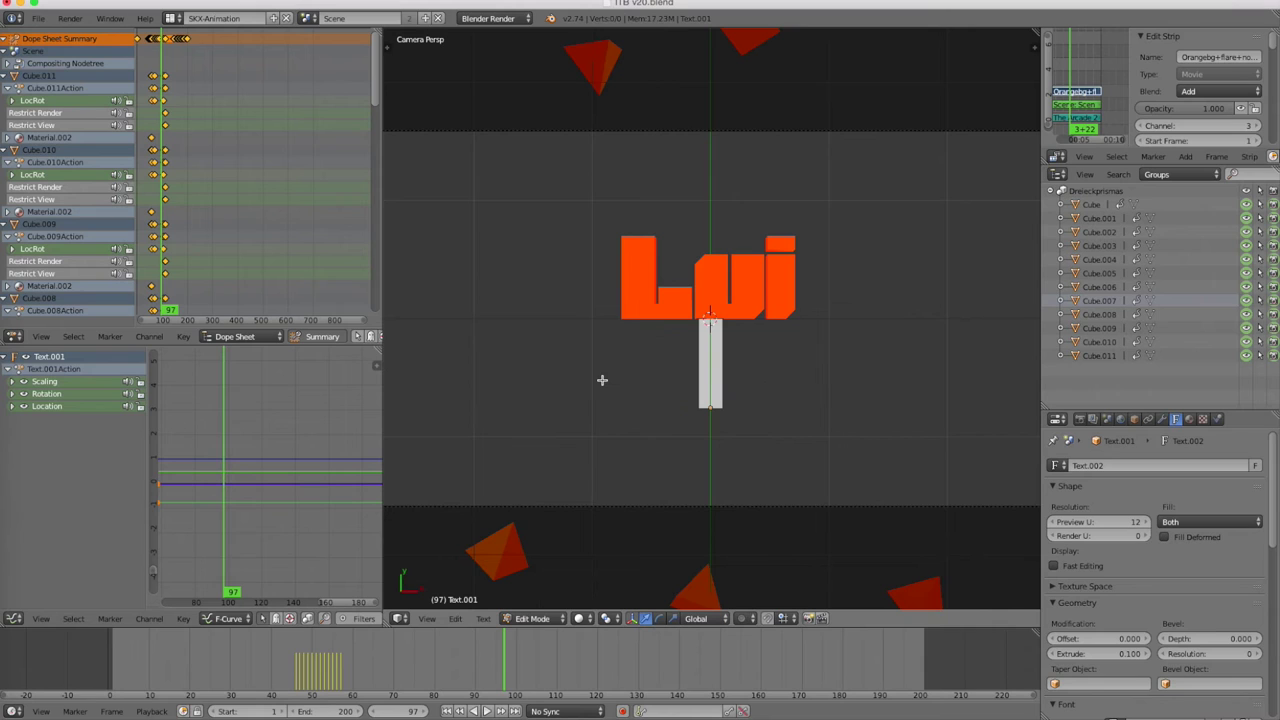
text(Gaming)
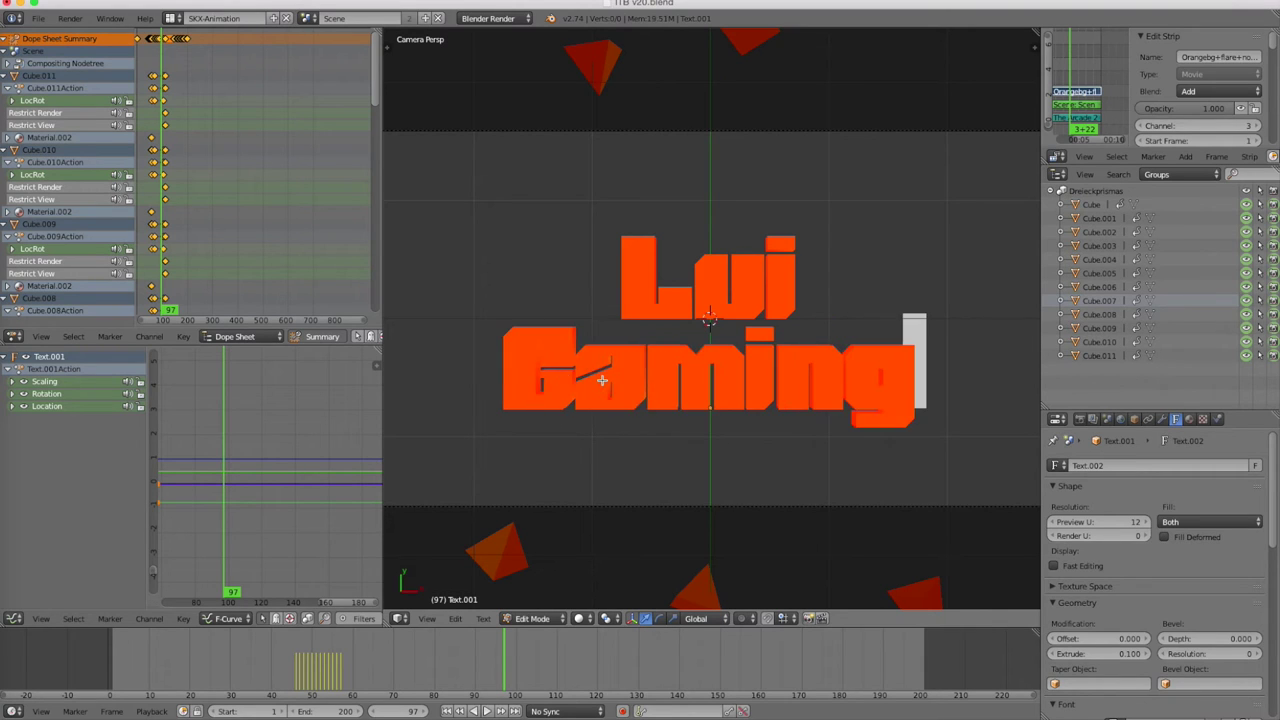
text(100)
key(BackSpace)
text(1)
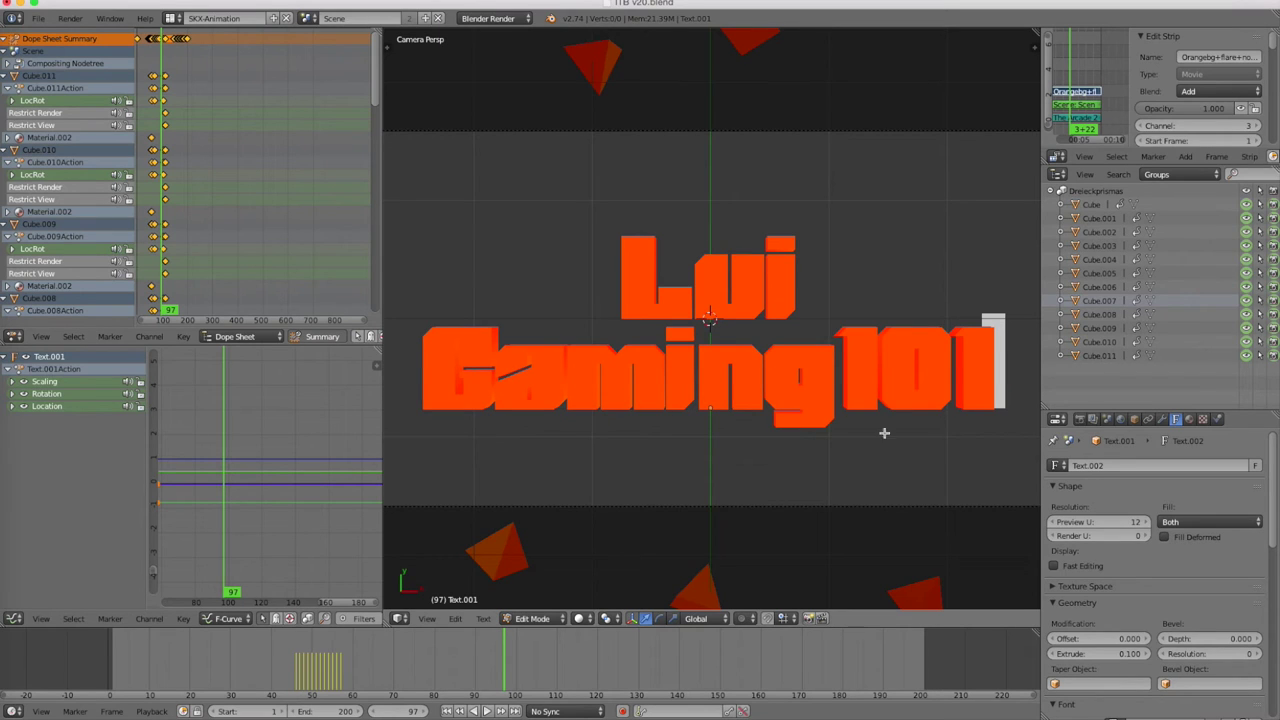
key(Tab)
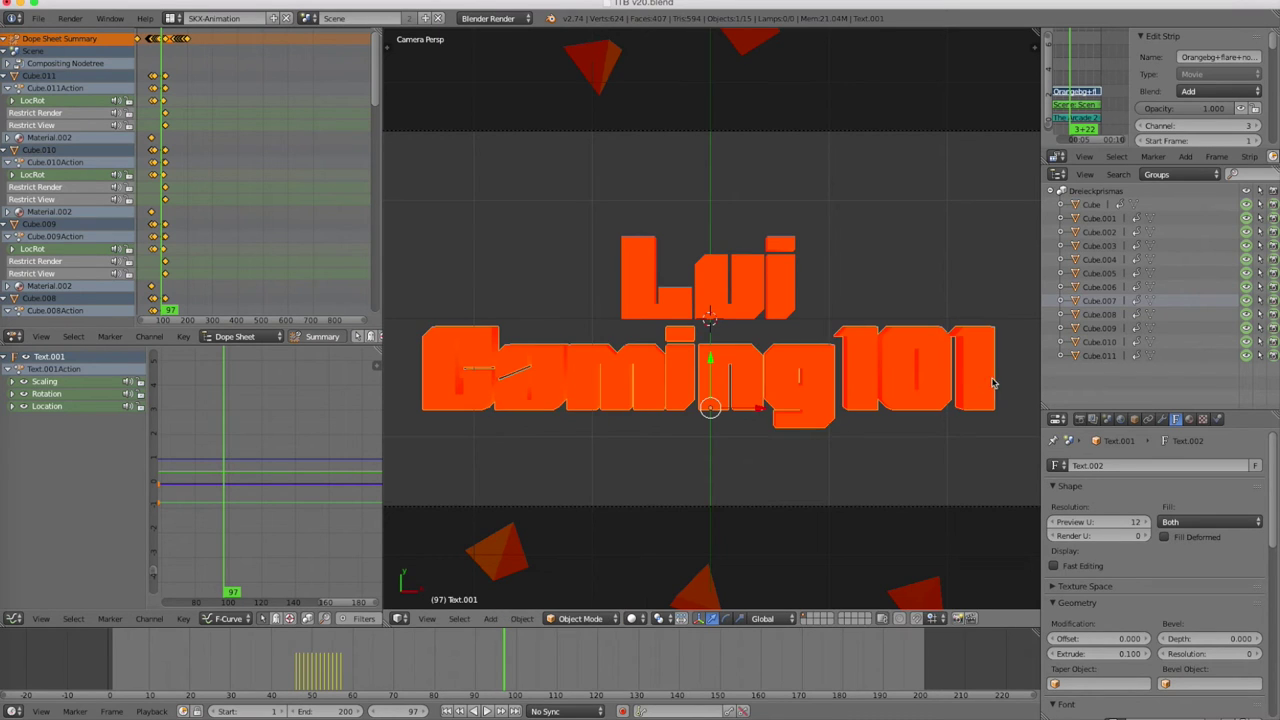
- Start rendering the full 200-frame intro animation with Render Animation
scroll(1190, 470, down, 5)
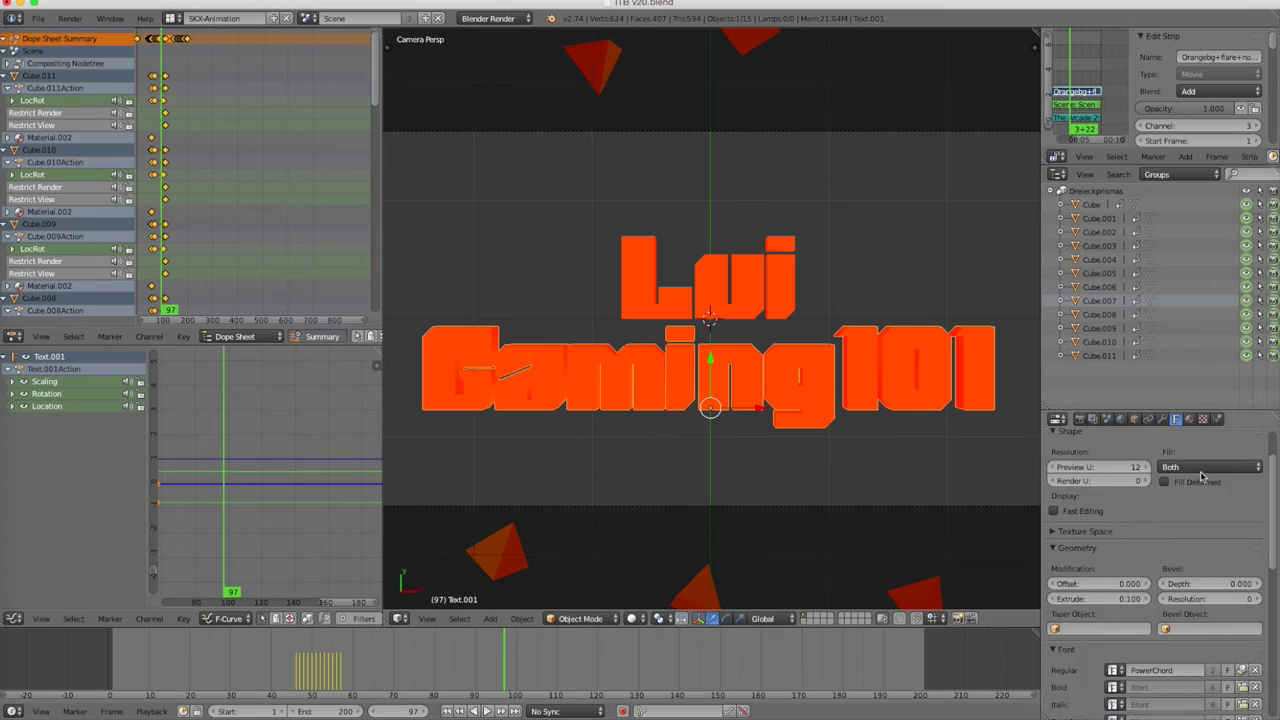
scroll(1188, 472, down, 5)
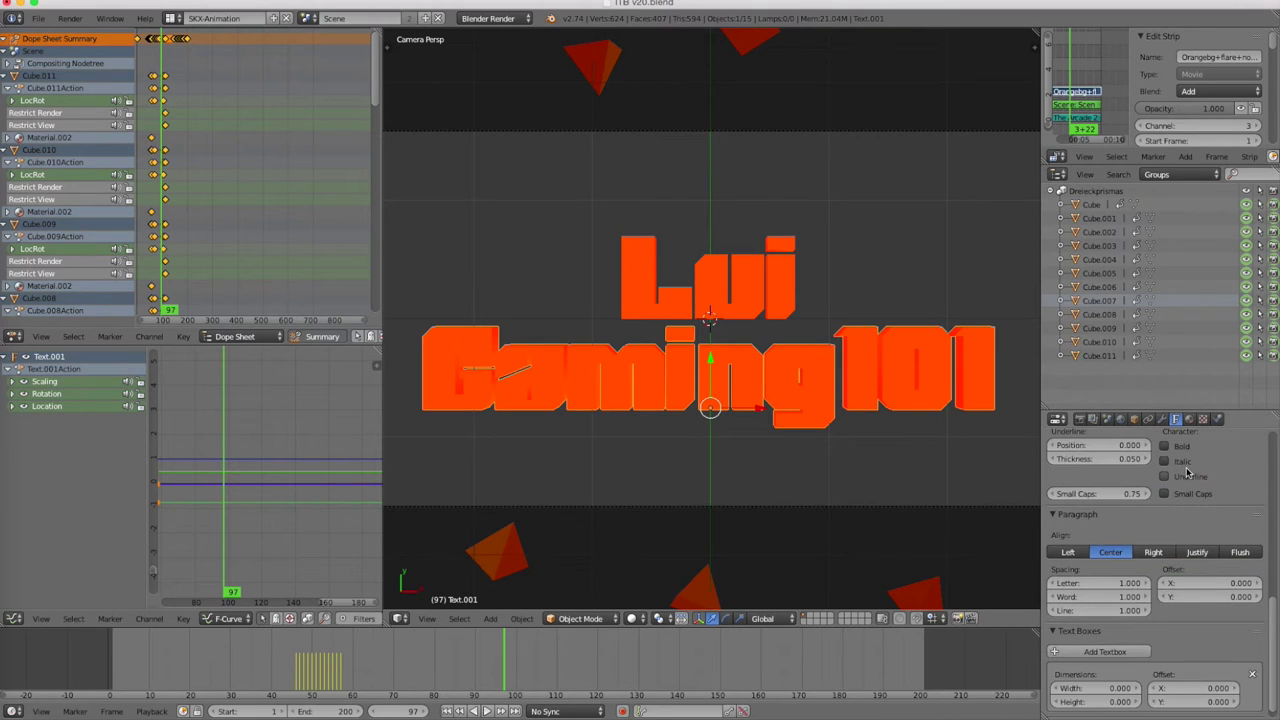
scroll(1188, 472, up, 3)
scroll(1188, 472, up, 7)
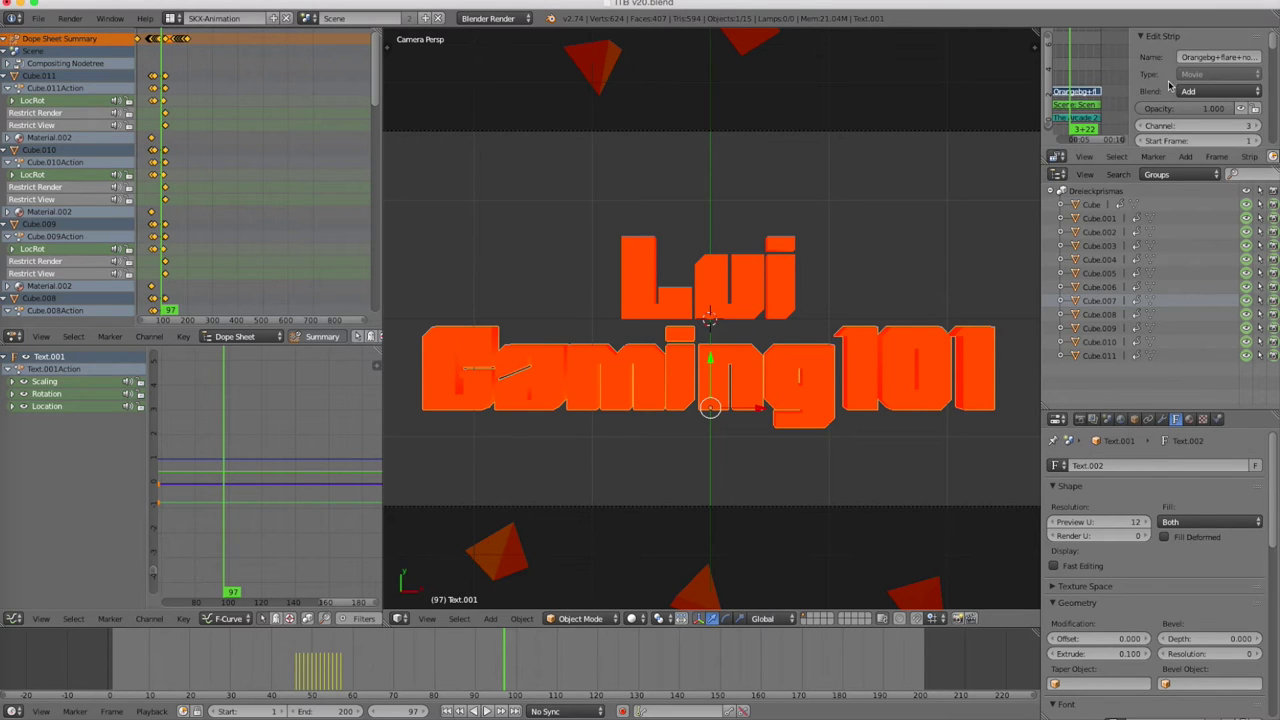
click(68, 20)
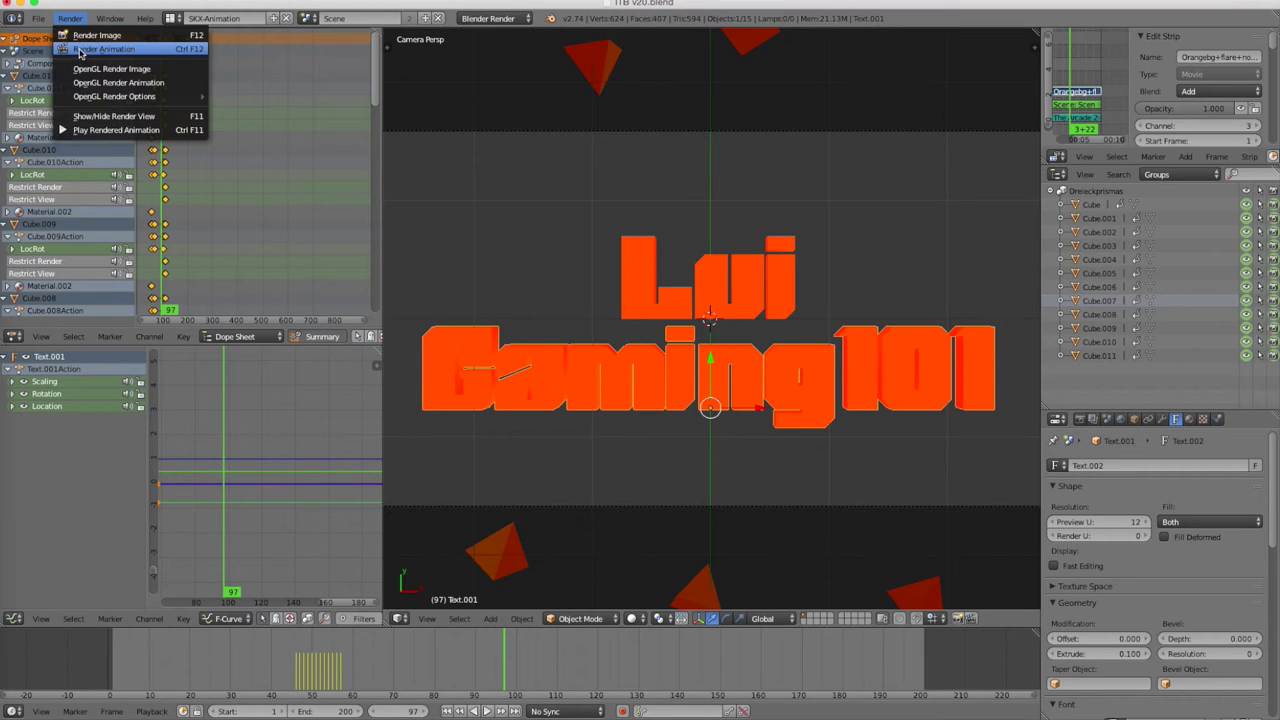
click(100, 50)
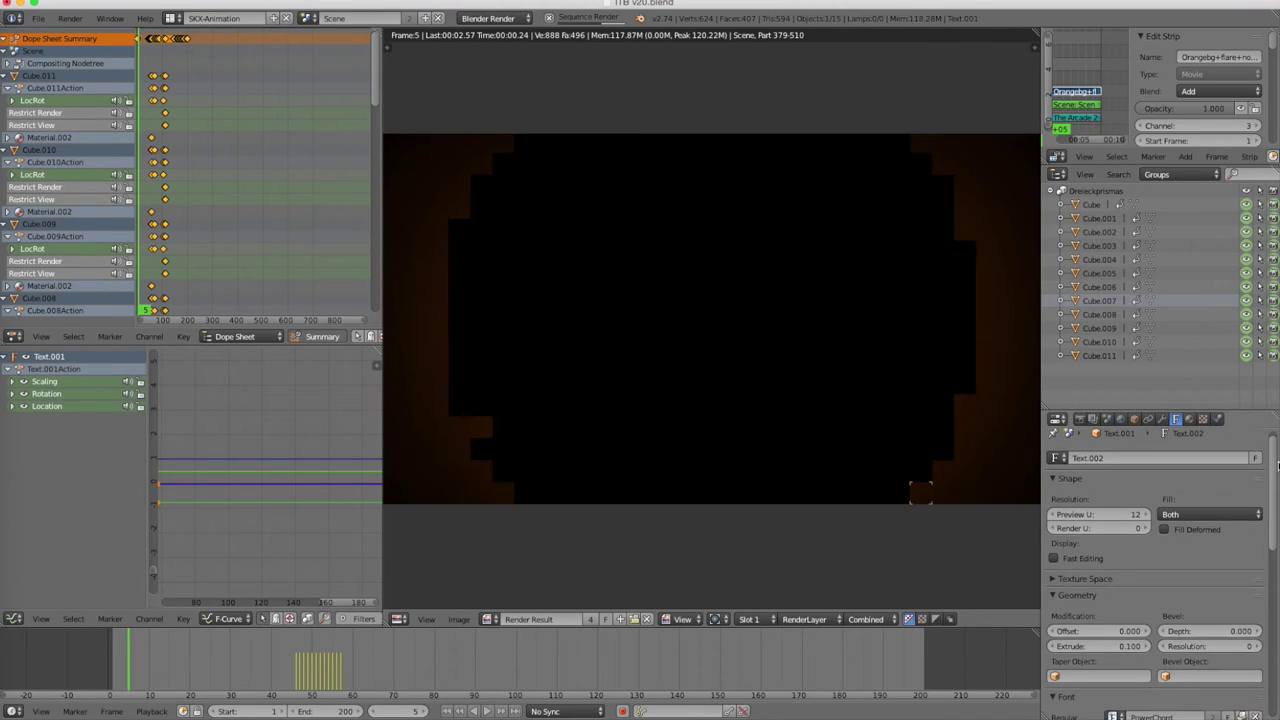
- Scroll the Render properties down to the Output section showing the file path
ctrl+scroll(1275, 418, up, 7)
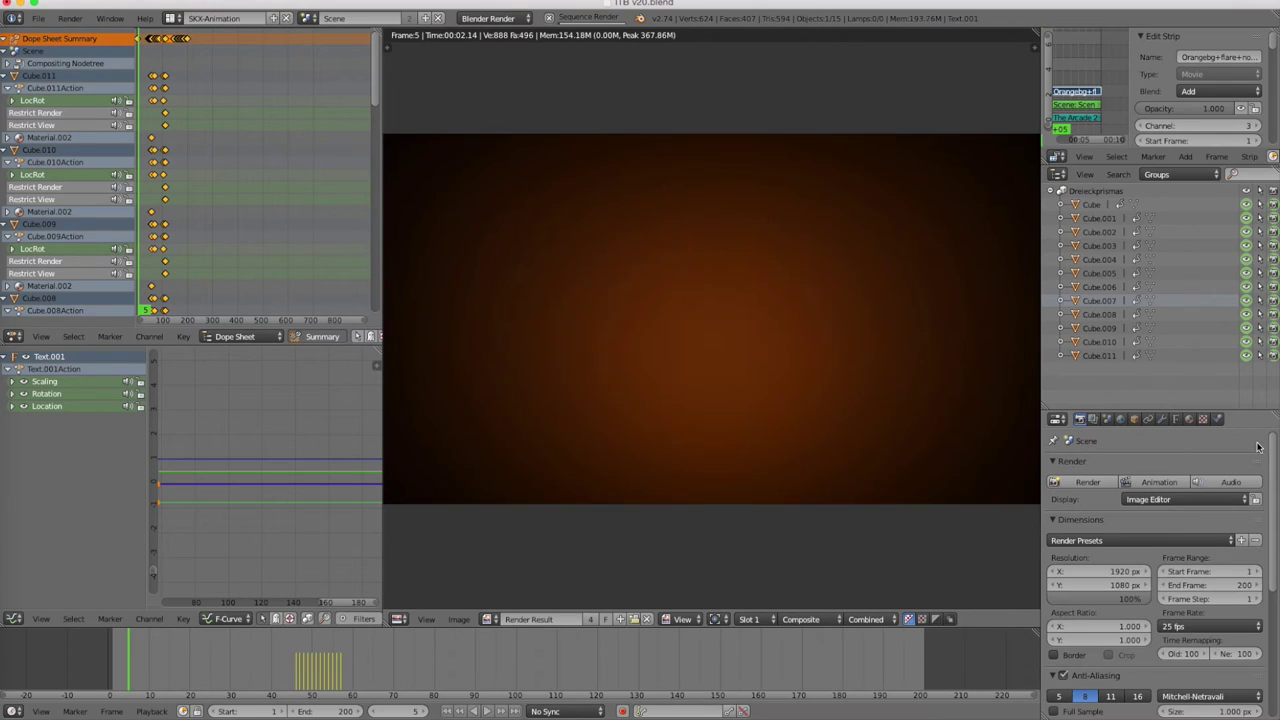
scroll(1268, 530, down, 5)
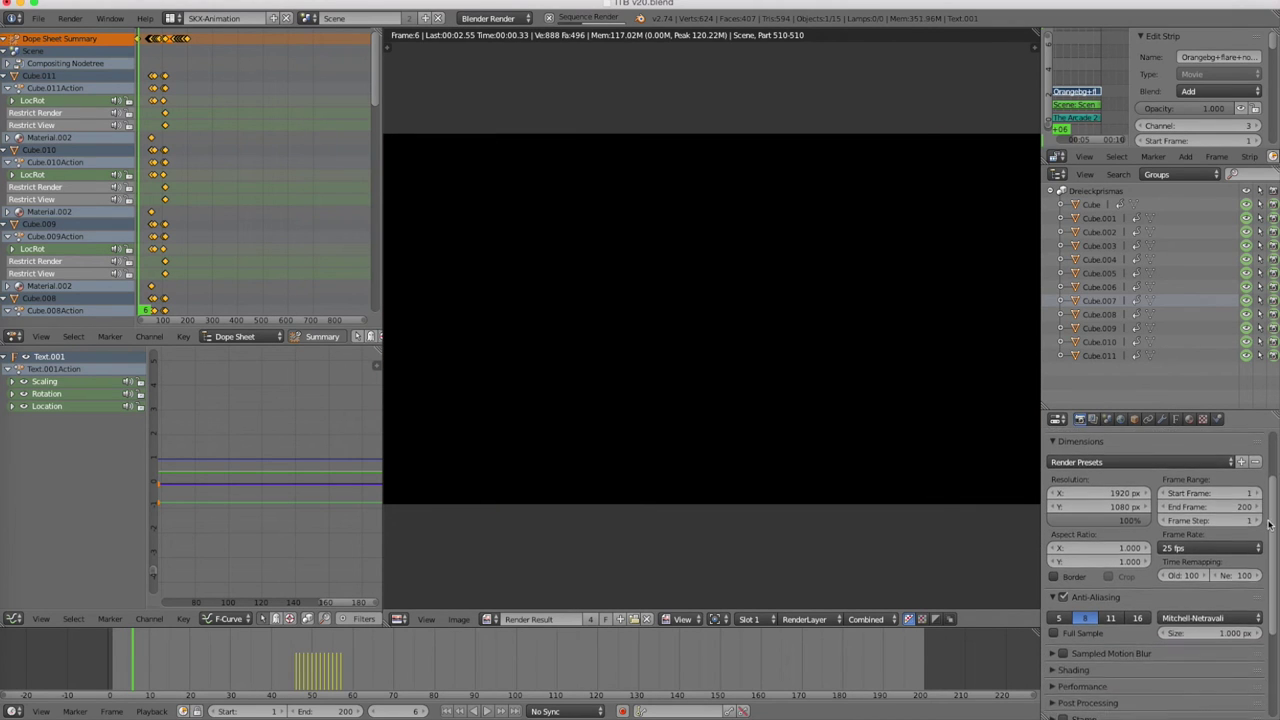
scroll(1264, 557, down, 3)
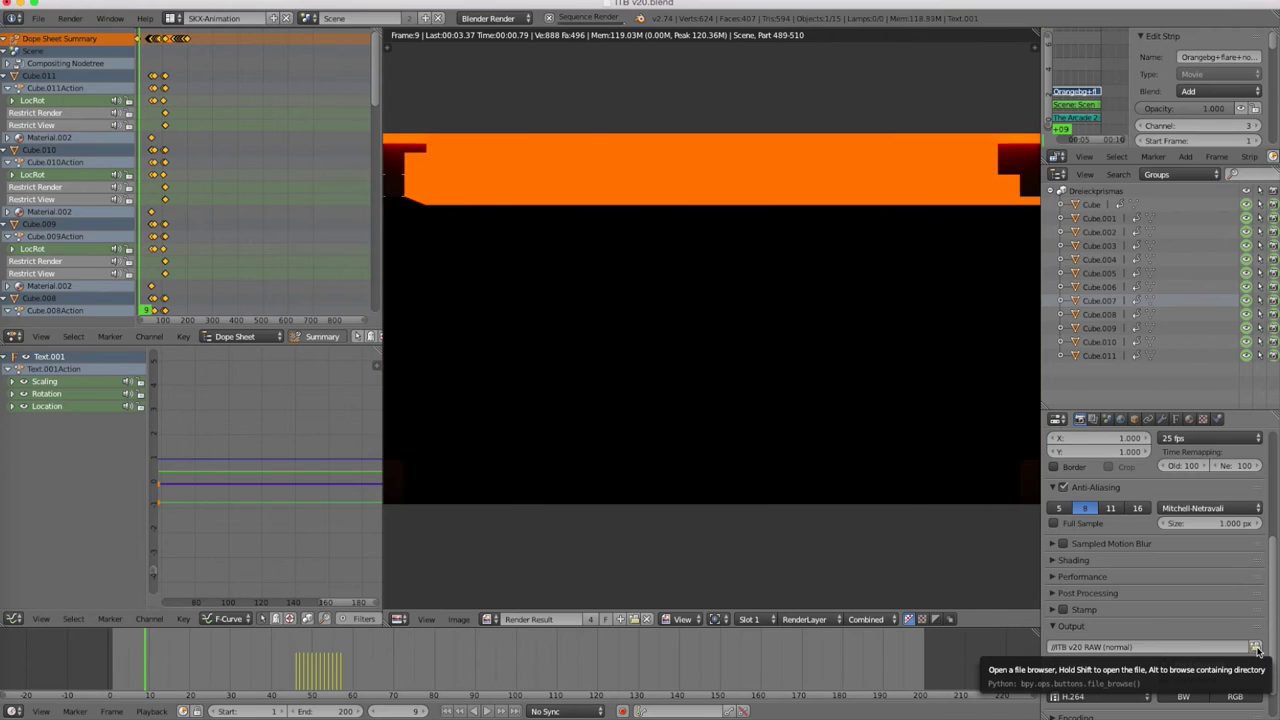
- Set the render Output folder to the Desktop
click(1256, 648)
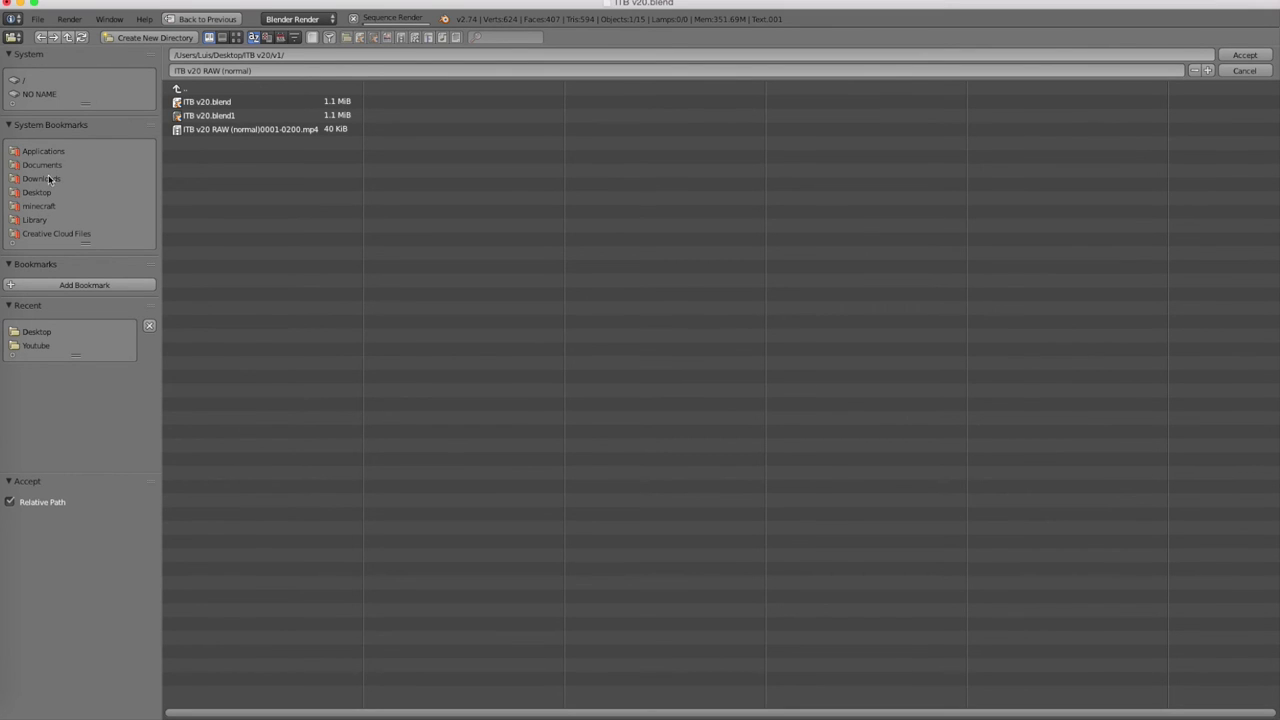
click(37, 191)
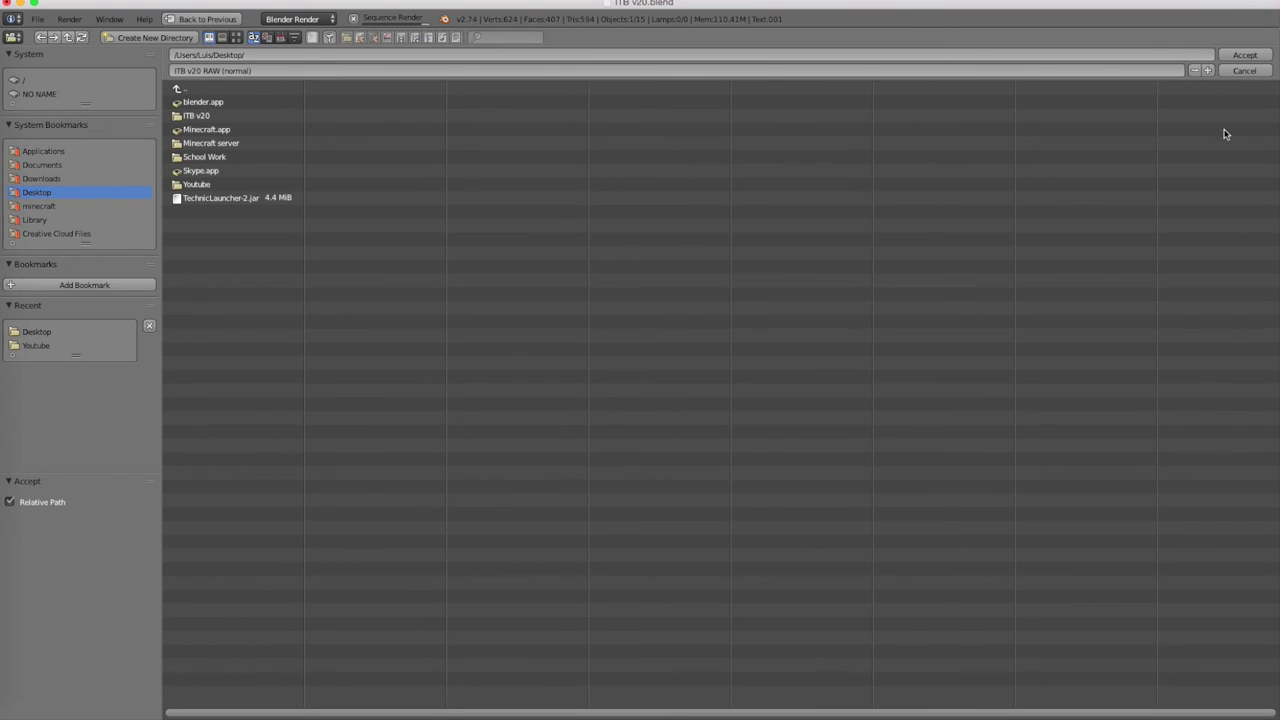
click(1244, 55)
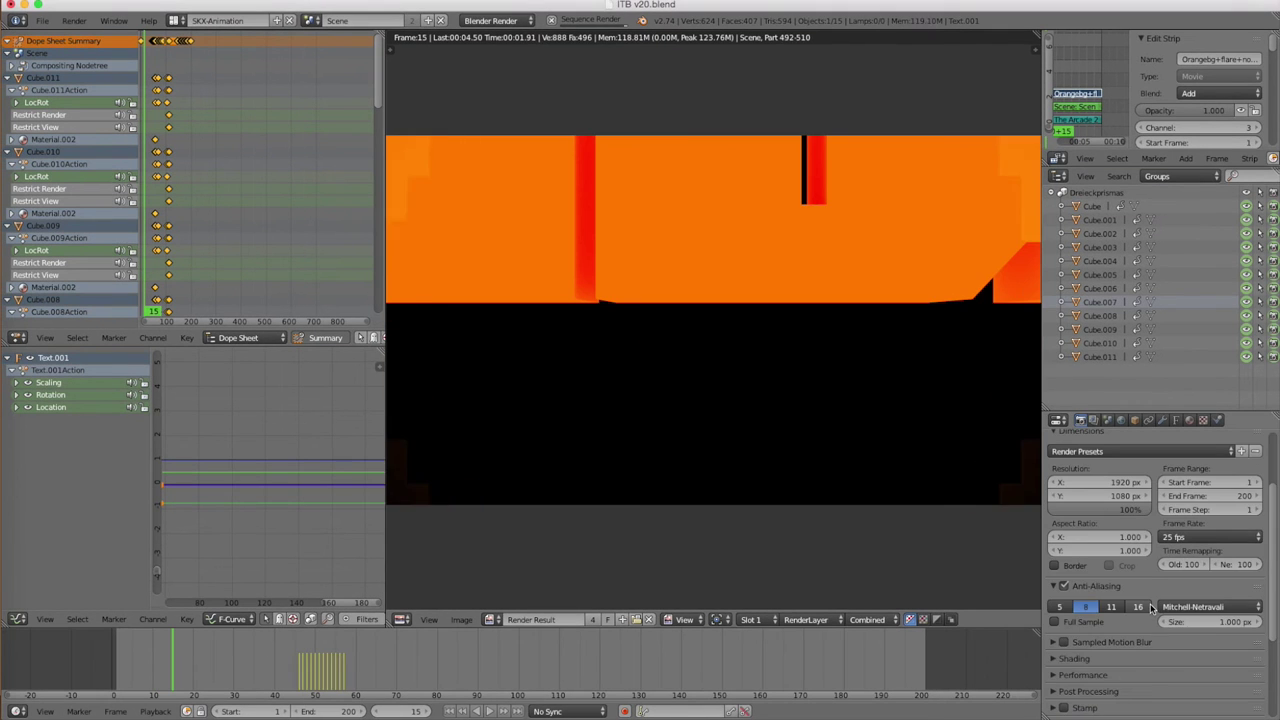
scroll(1151, 607, up, 3)
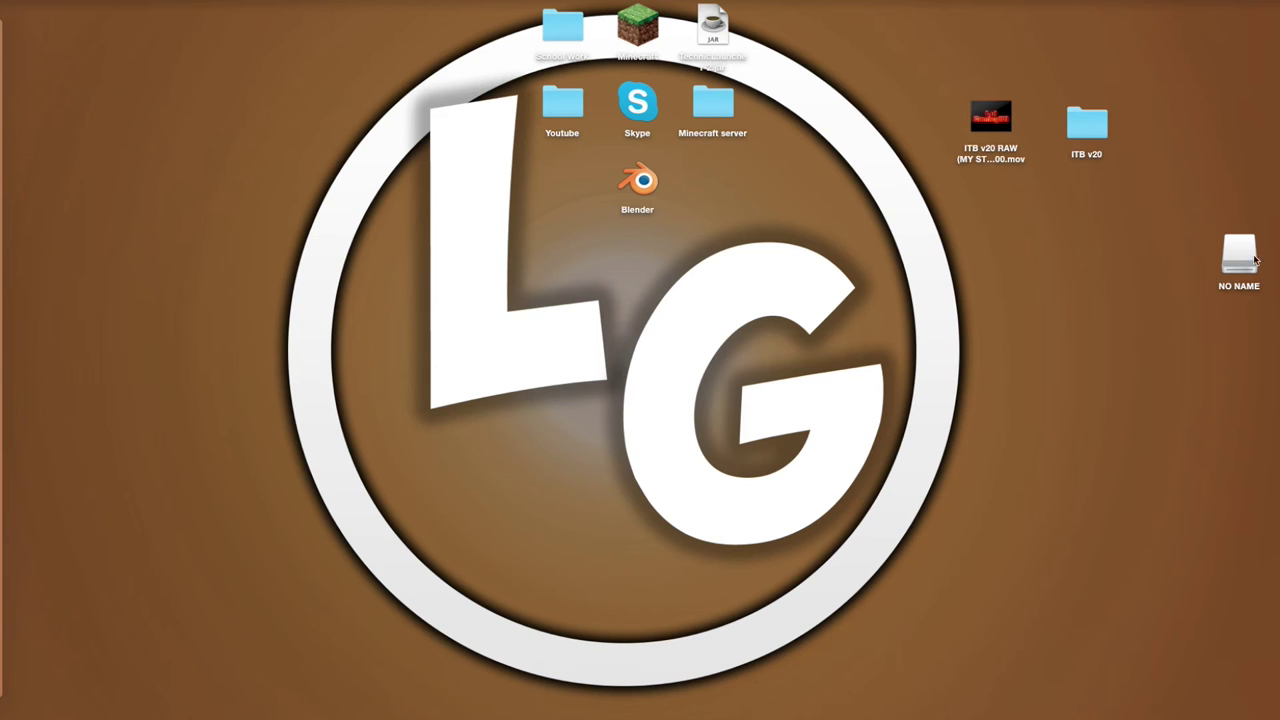
- Move the ITB v20 desktop folder to the Trash
drag(1088, 130, 1142, 157)
right_click(1148, 155)
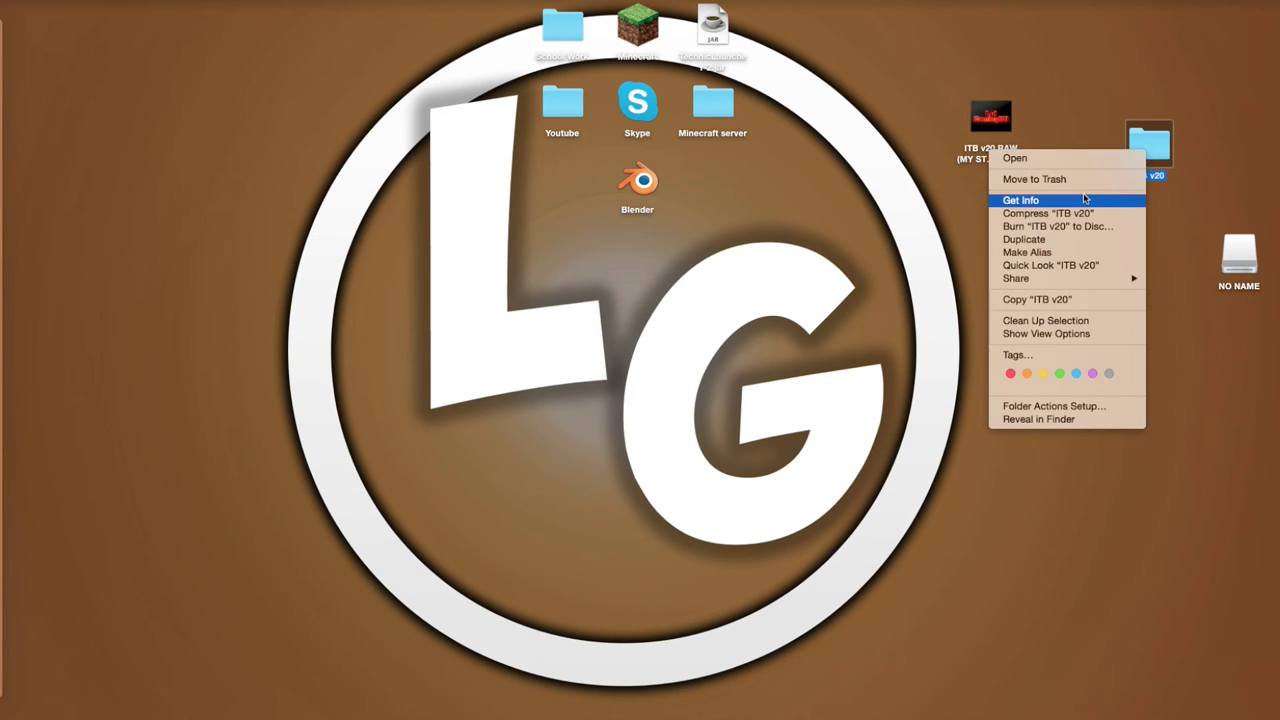
click(1110, 171)
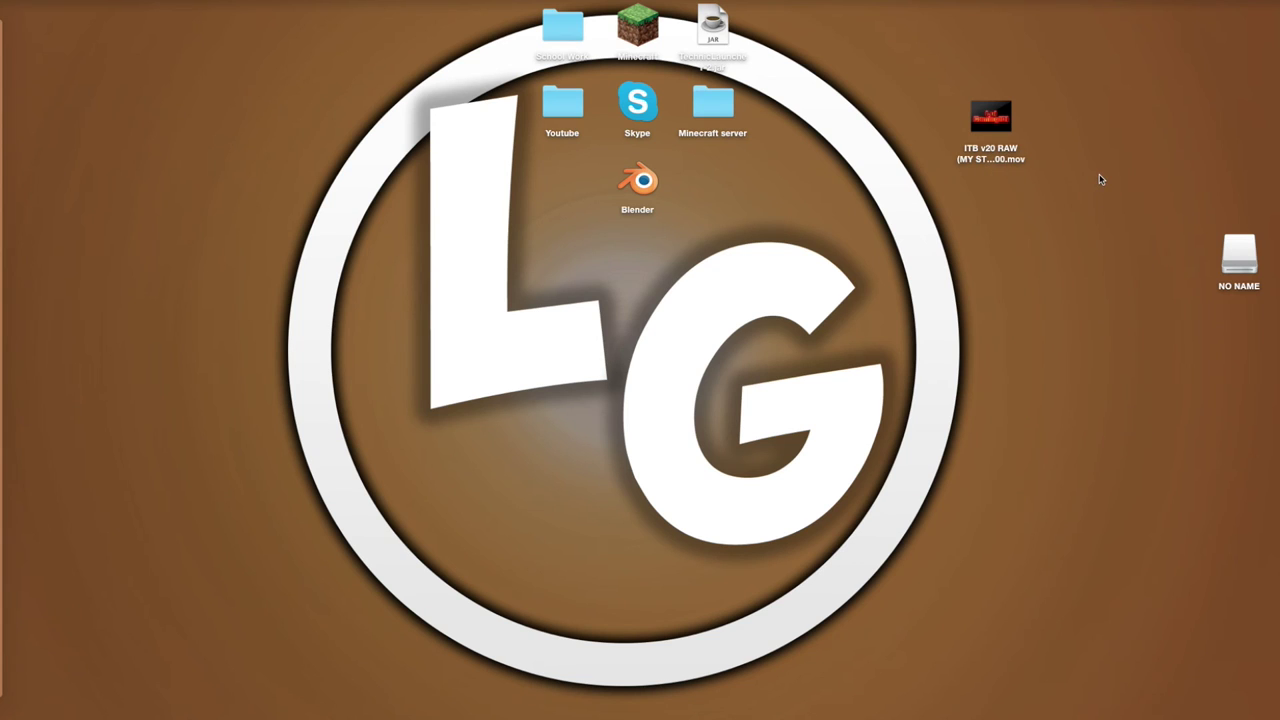
- Play the ITB v20 RAW .mov in QuickTime and pause the glowing red intro
click(993, 130)
click(885, 172)
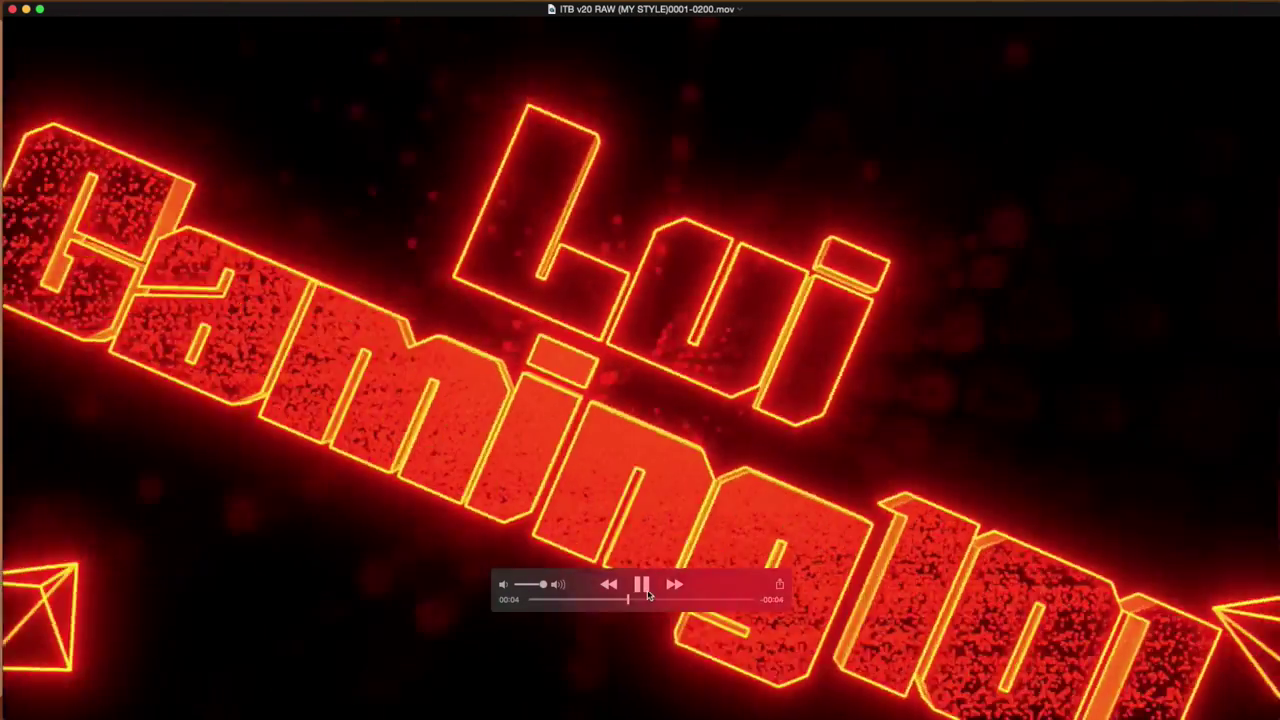
click(643, 587)
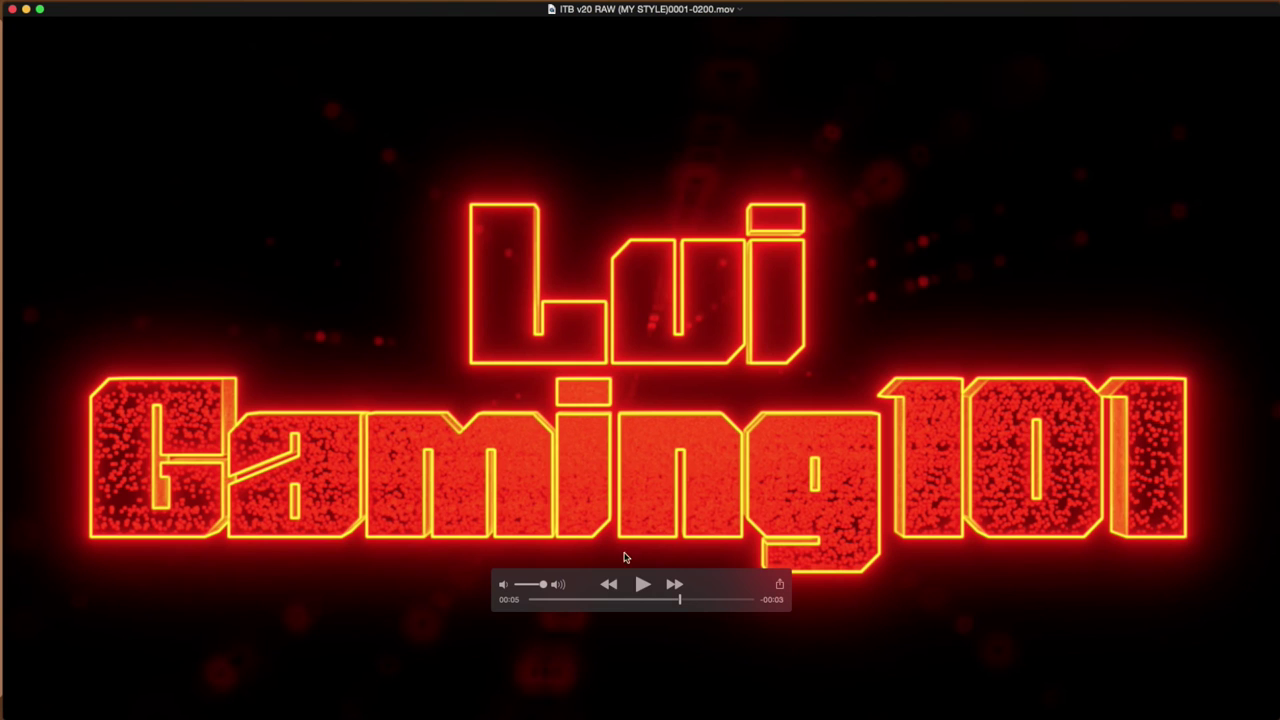
- Close the movie, regroup the top desktop icons and move the NO NAME drive top-right
click(12, 9)
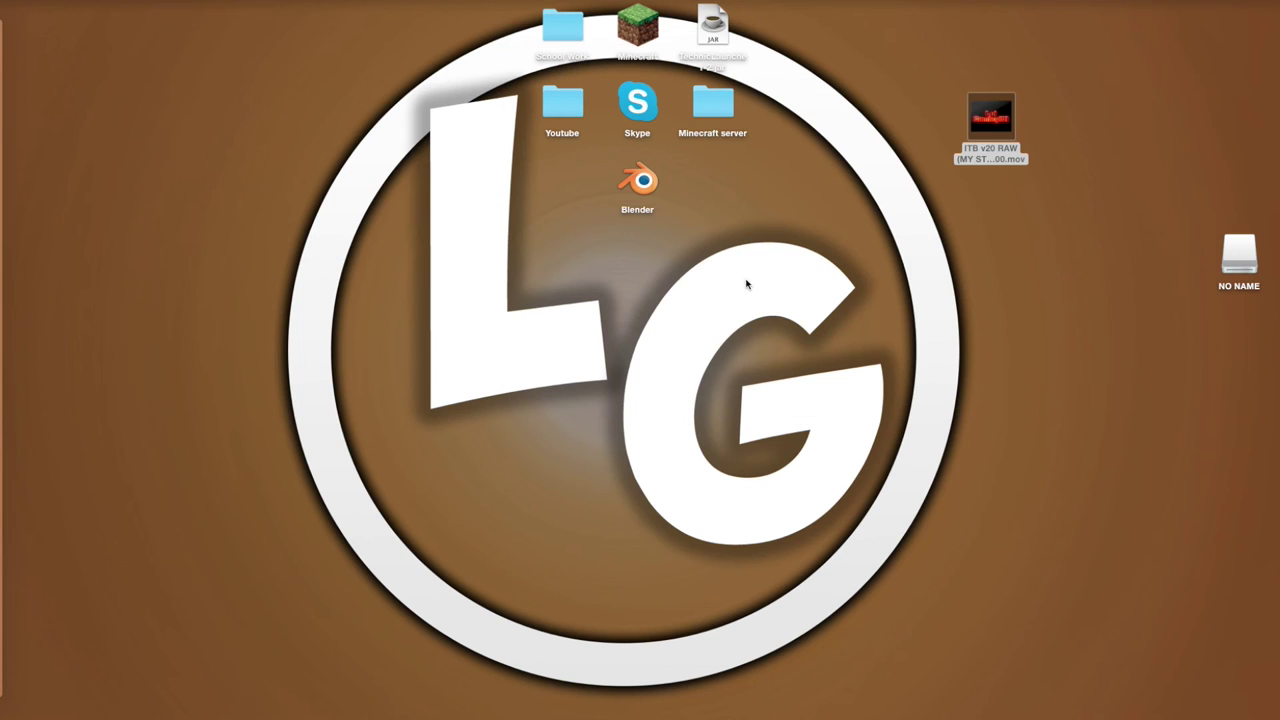
click(1011, 265)
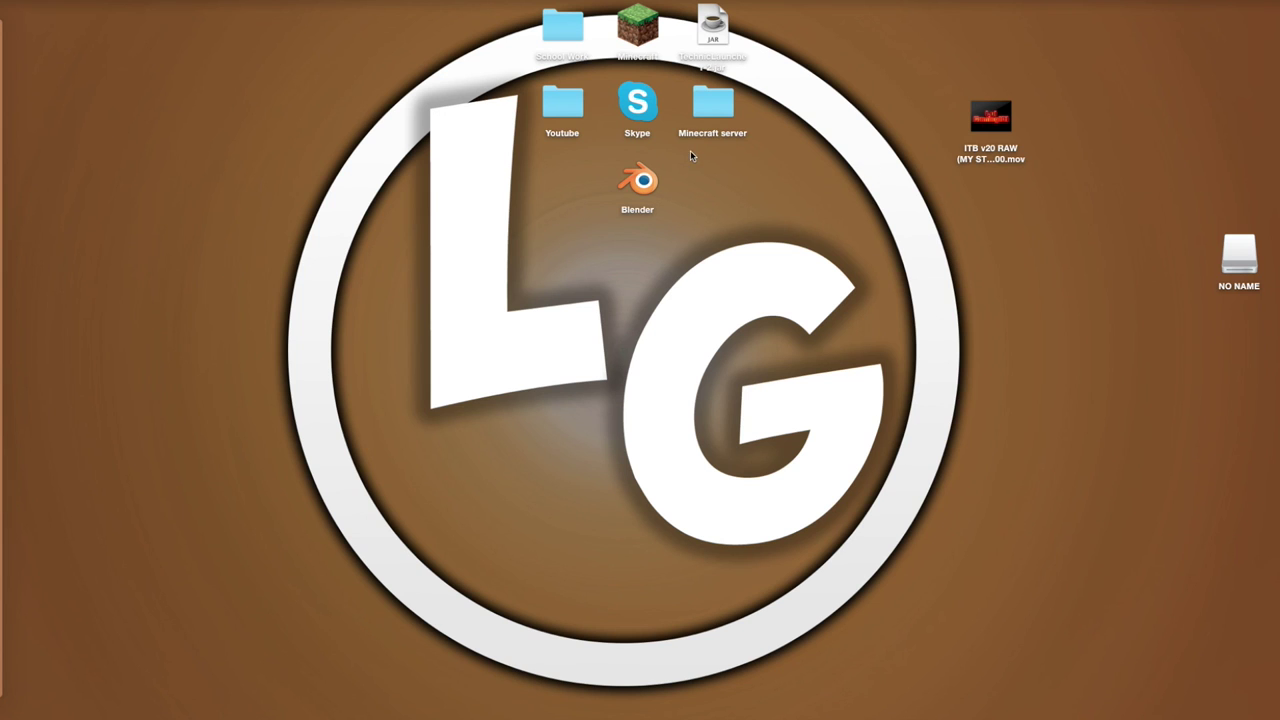
drag(786, 143, 829, 217)
drag(500, 16, 930, 232)
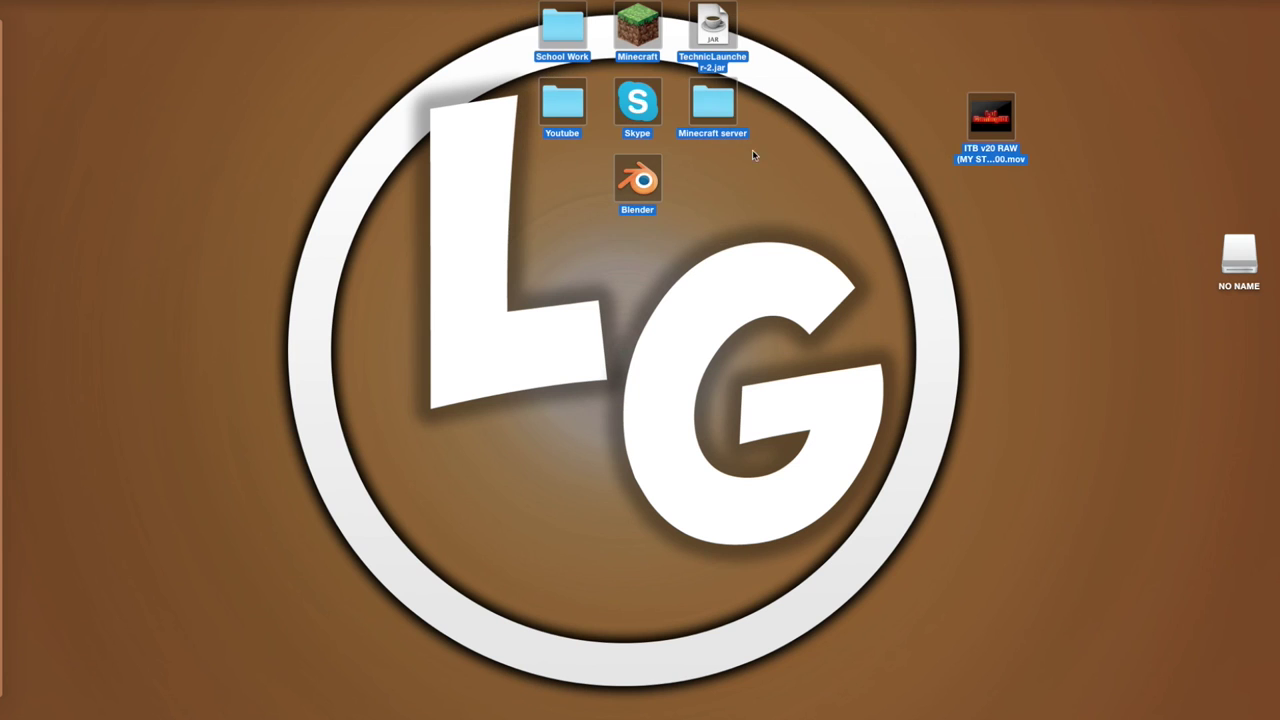
mouse_move(713, 108)
mouse_down()
mouse_move(711, 175)
mouse_move(710, 110)
mouse_up()
click(726, 206)
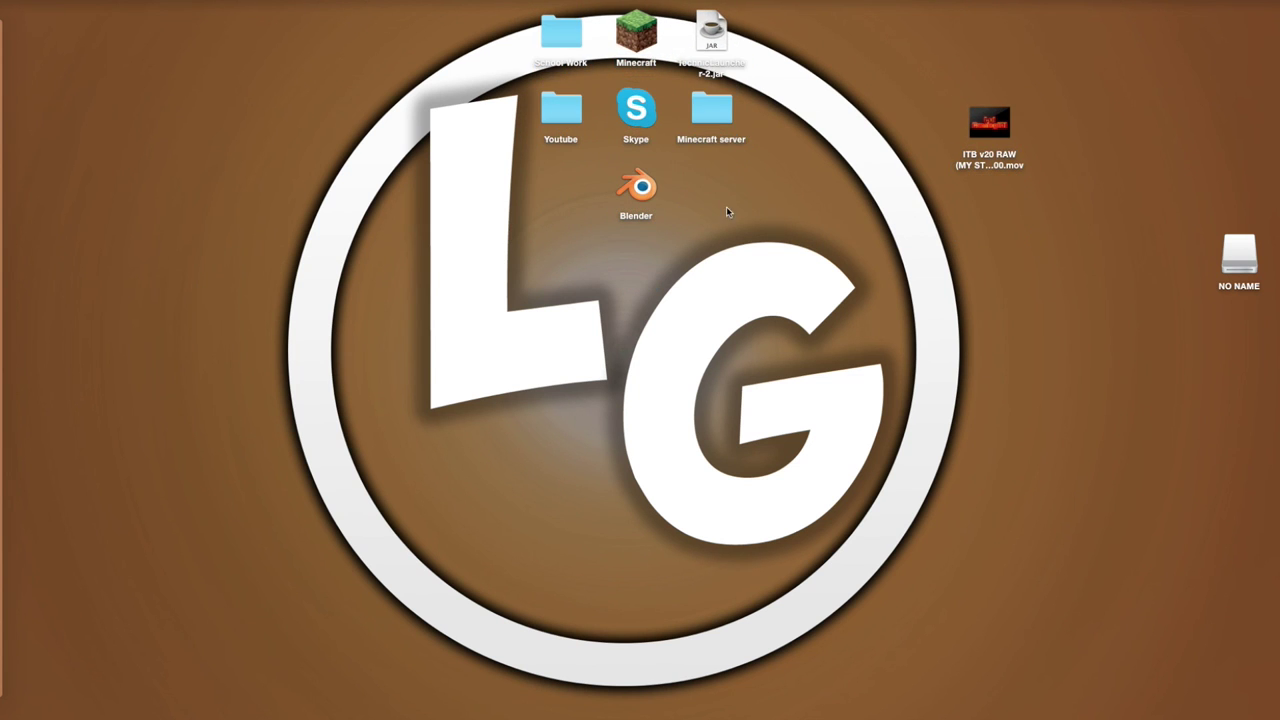
drag(1239, 258, 597, 111)
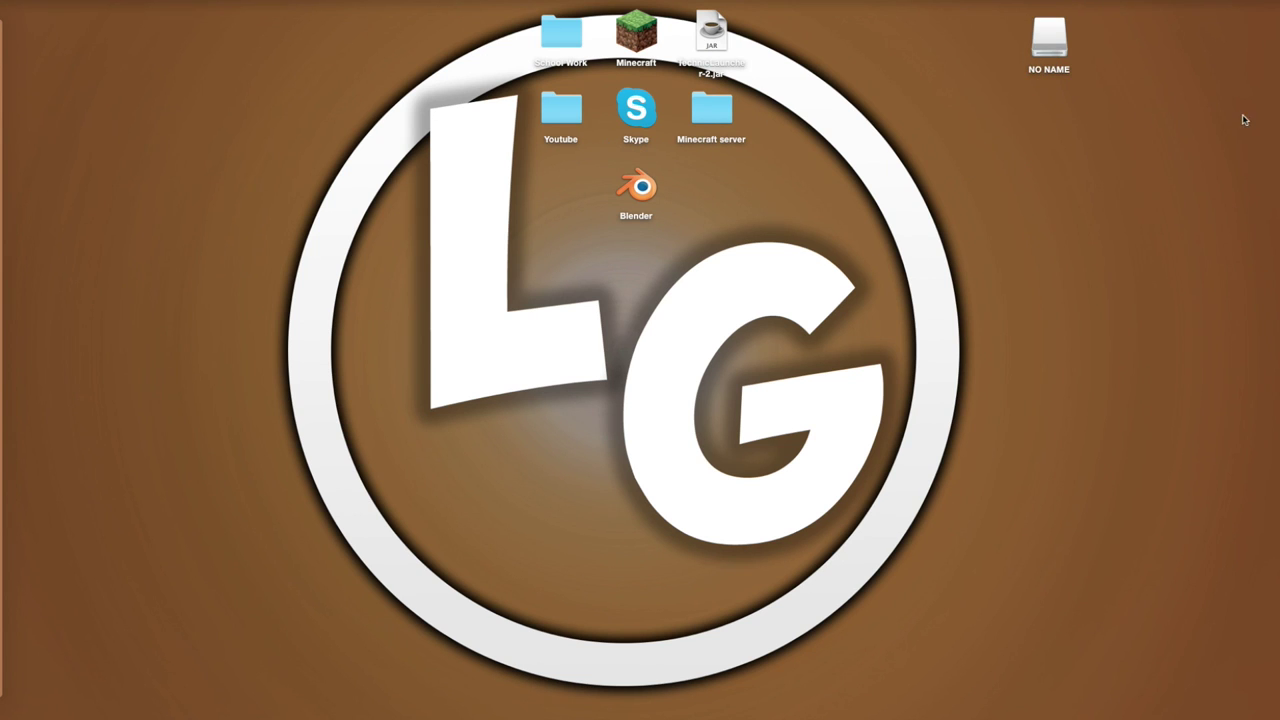